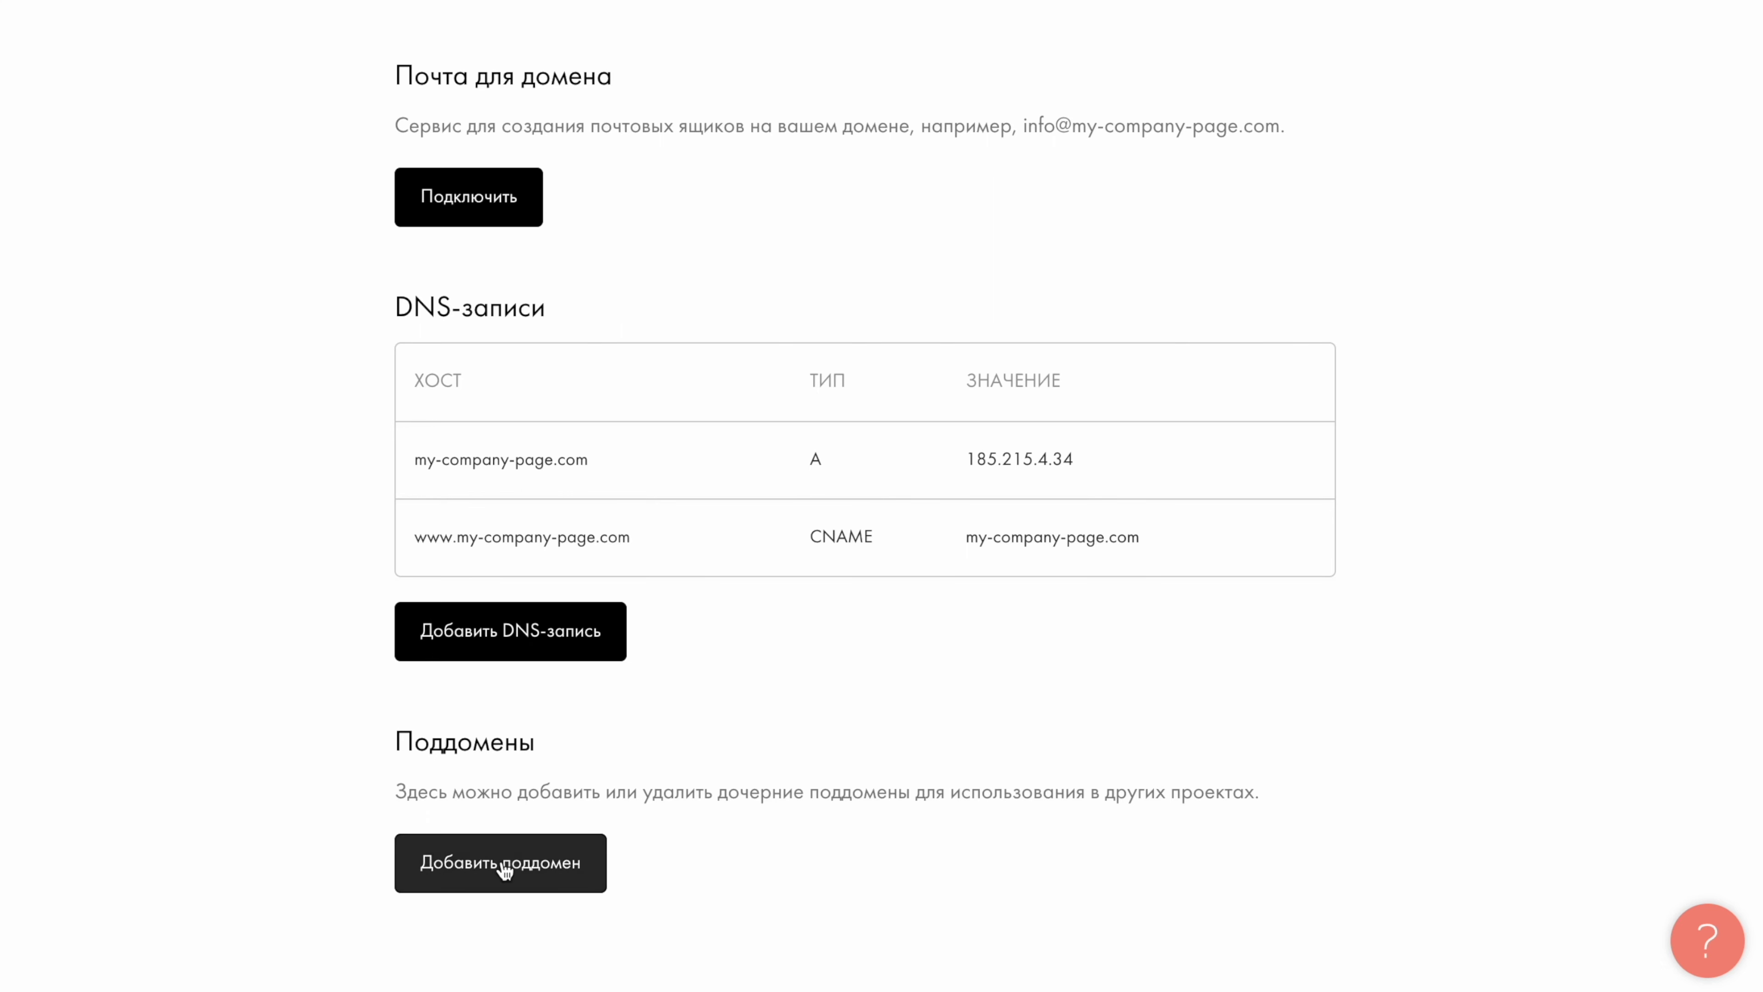
{"action": "left_click", "coordinate": [502, 879]}
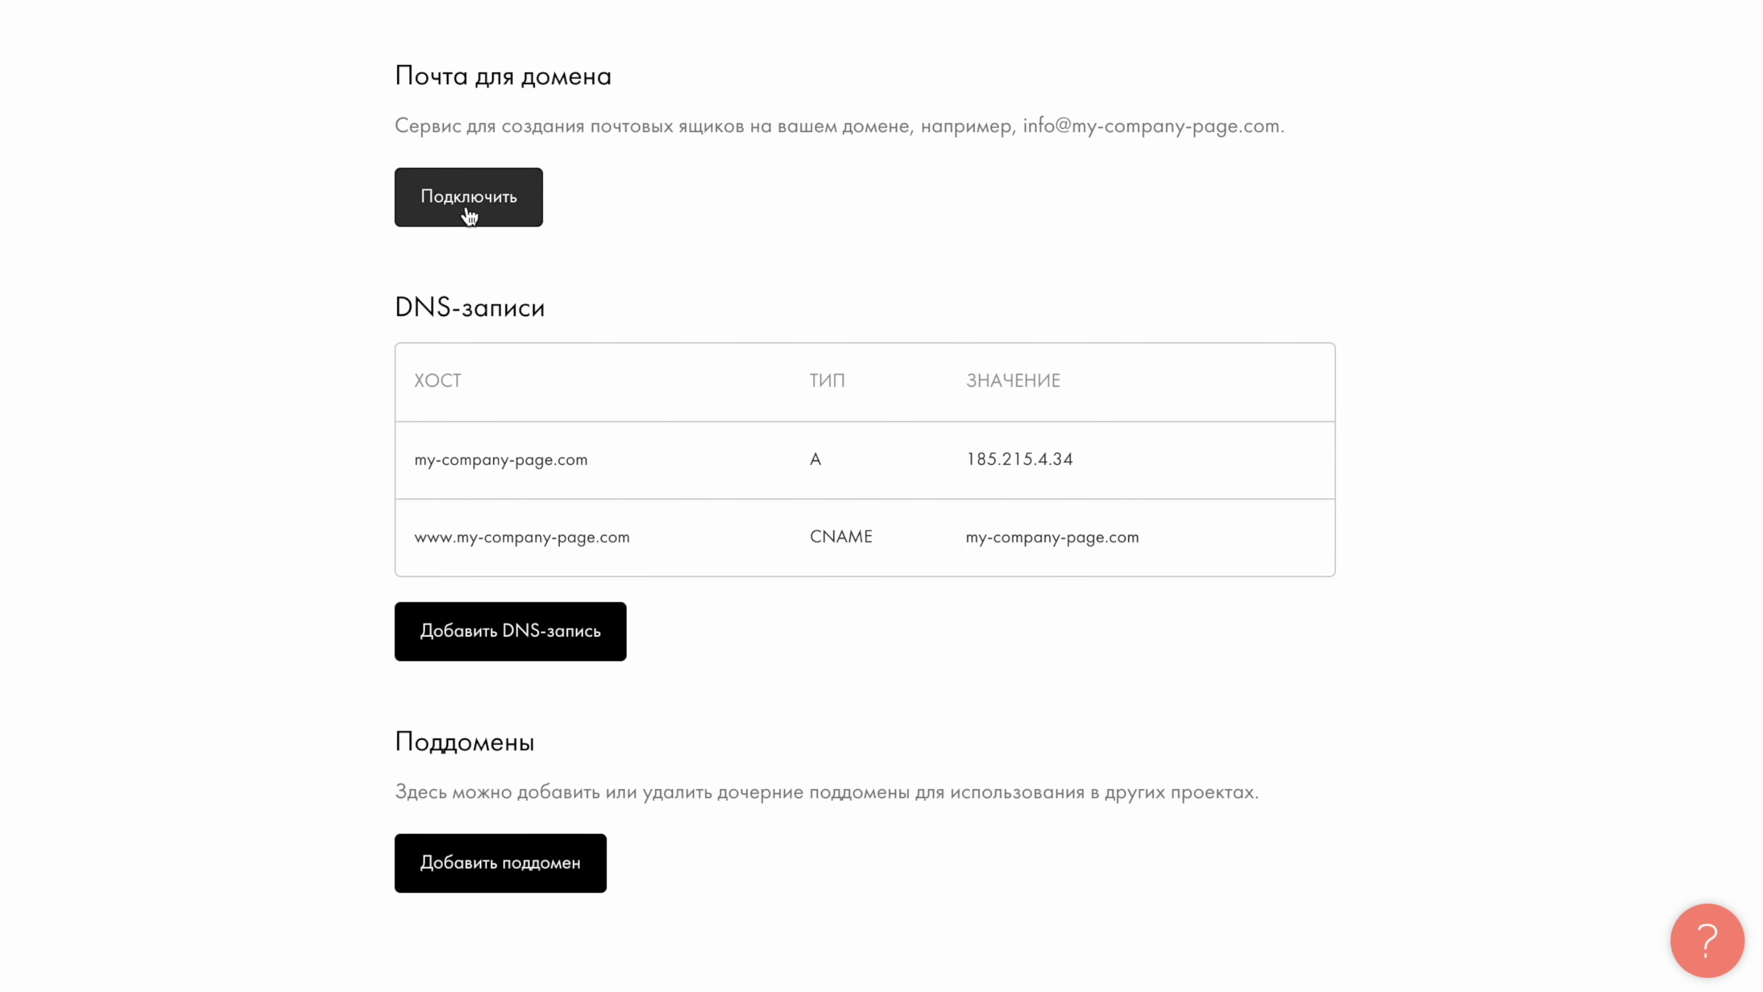
{"action": "scroll", "coordinate": [925, 17], "scroll_direction": "down", "scroll_amount": 8}
{"action": "scroll", "coordinate": [925, 16], "scroll_direction": "down", "scroll_amount": 2}
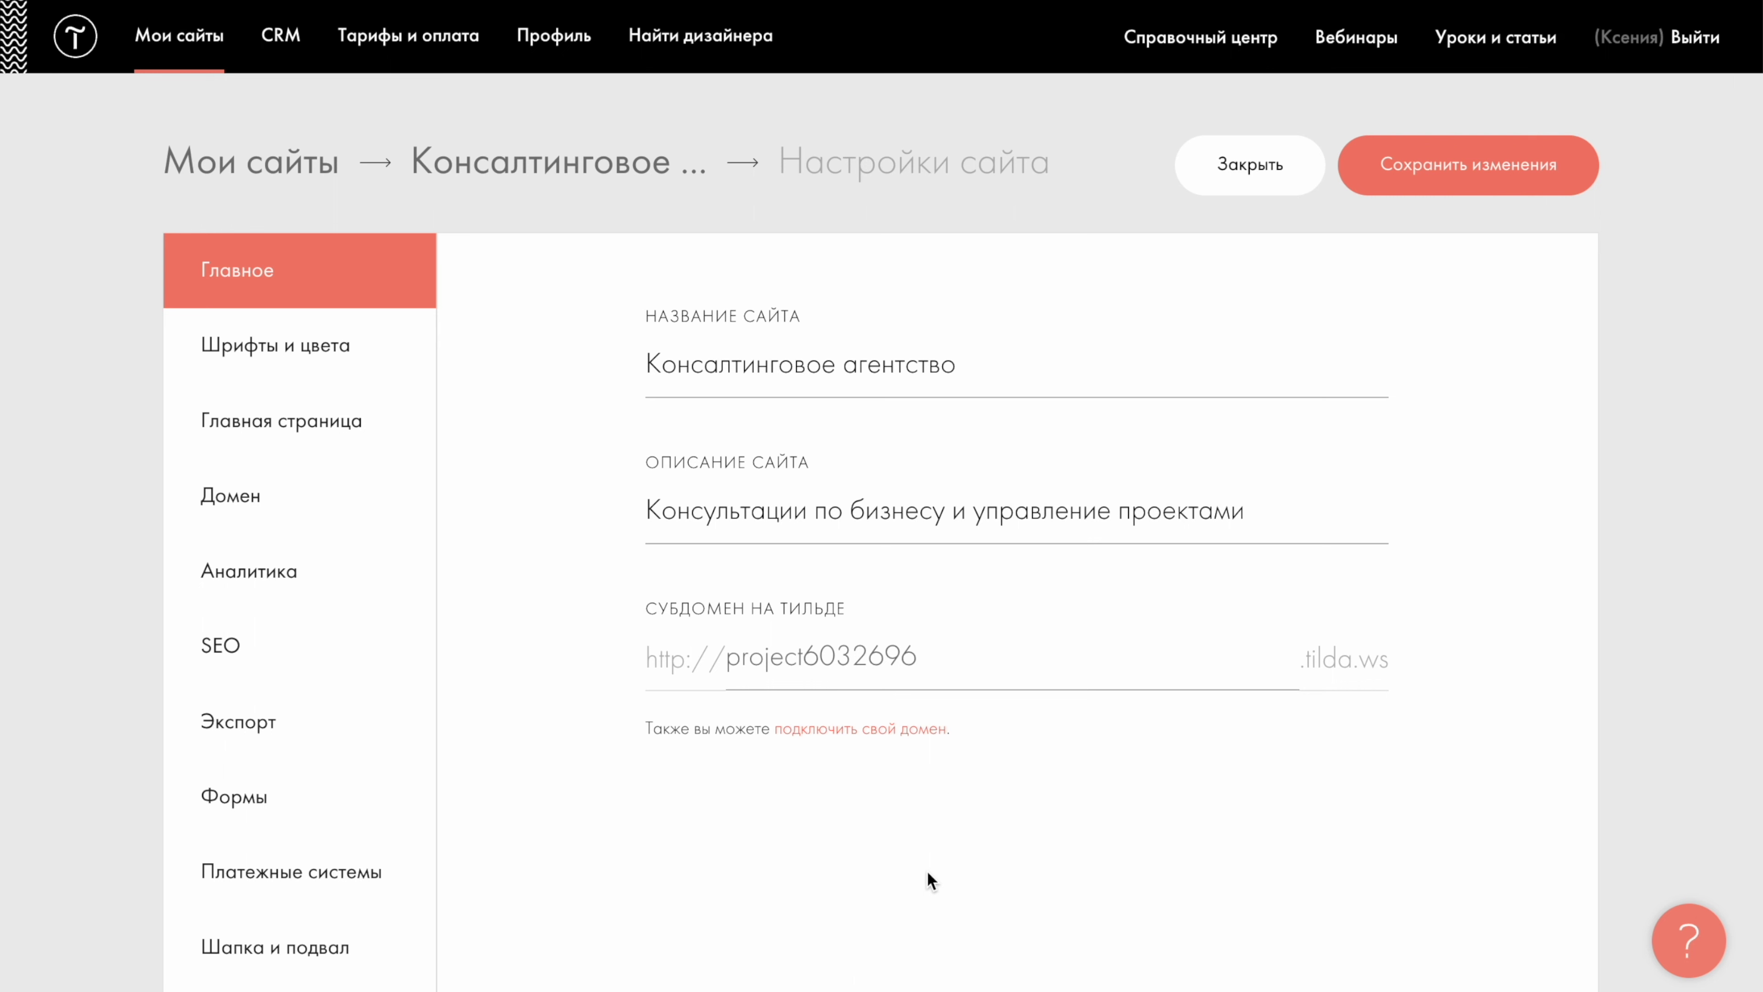
Step: Set the site's Tilda subdomain to my-company-page and save the site settings
{"action": "left_click", "coordinate": [911, 657]}
{"action": "type", "text": "my-company-page"}
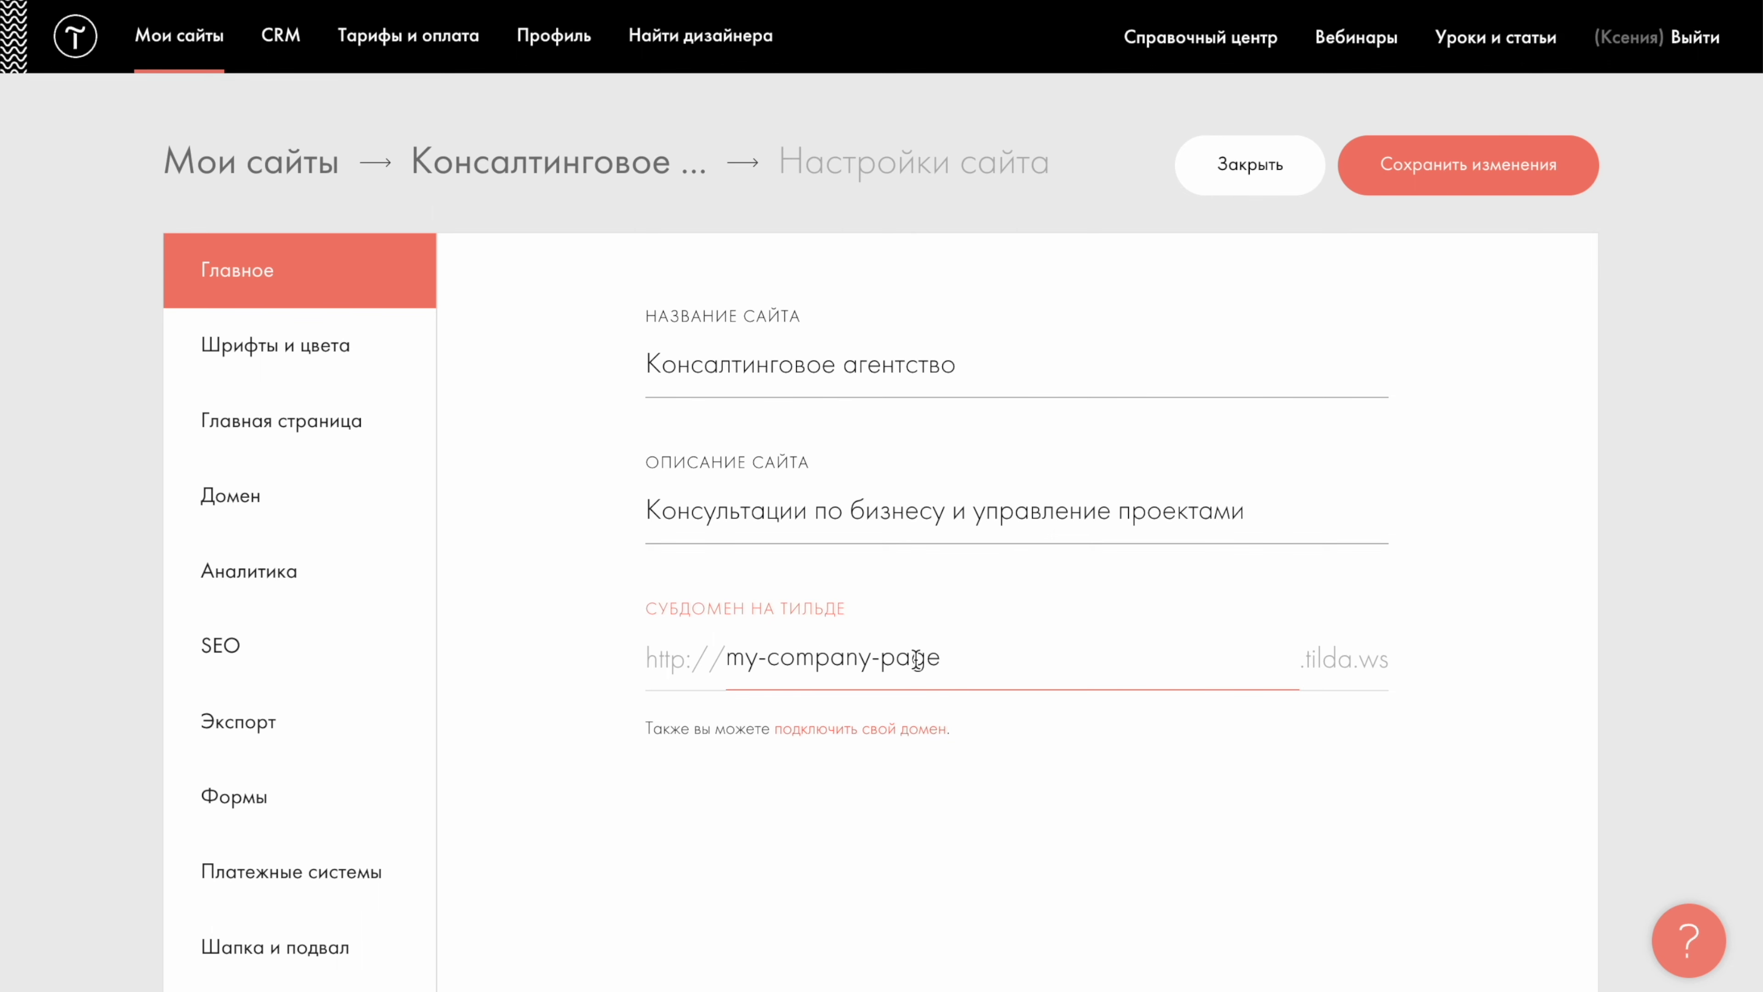
{"action": "left_click", "coordinate": [1452, 174]}
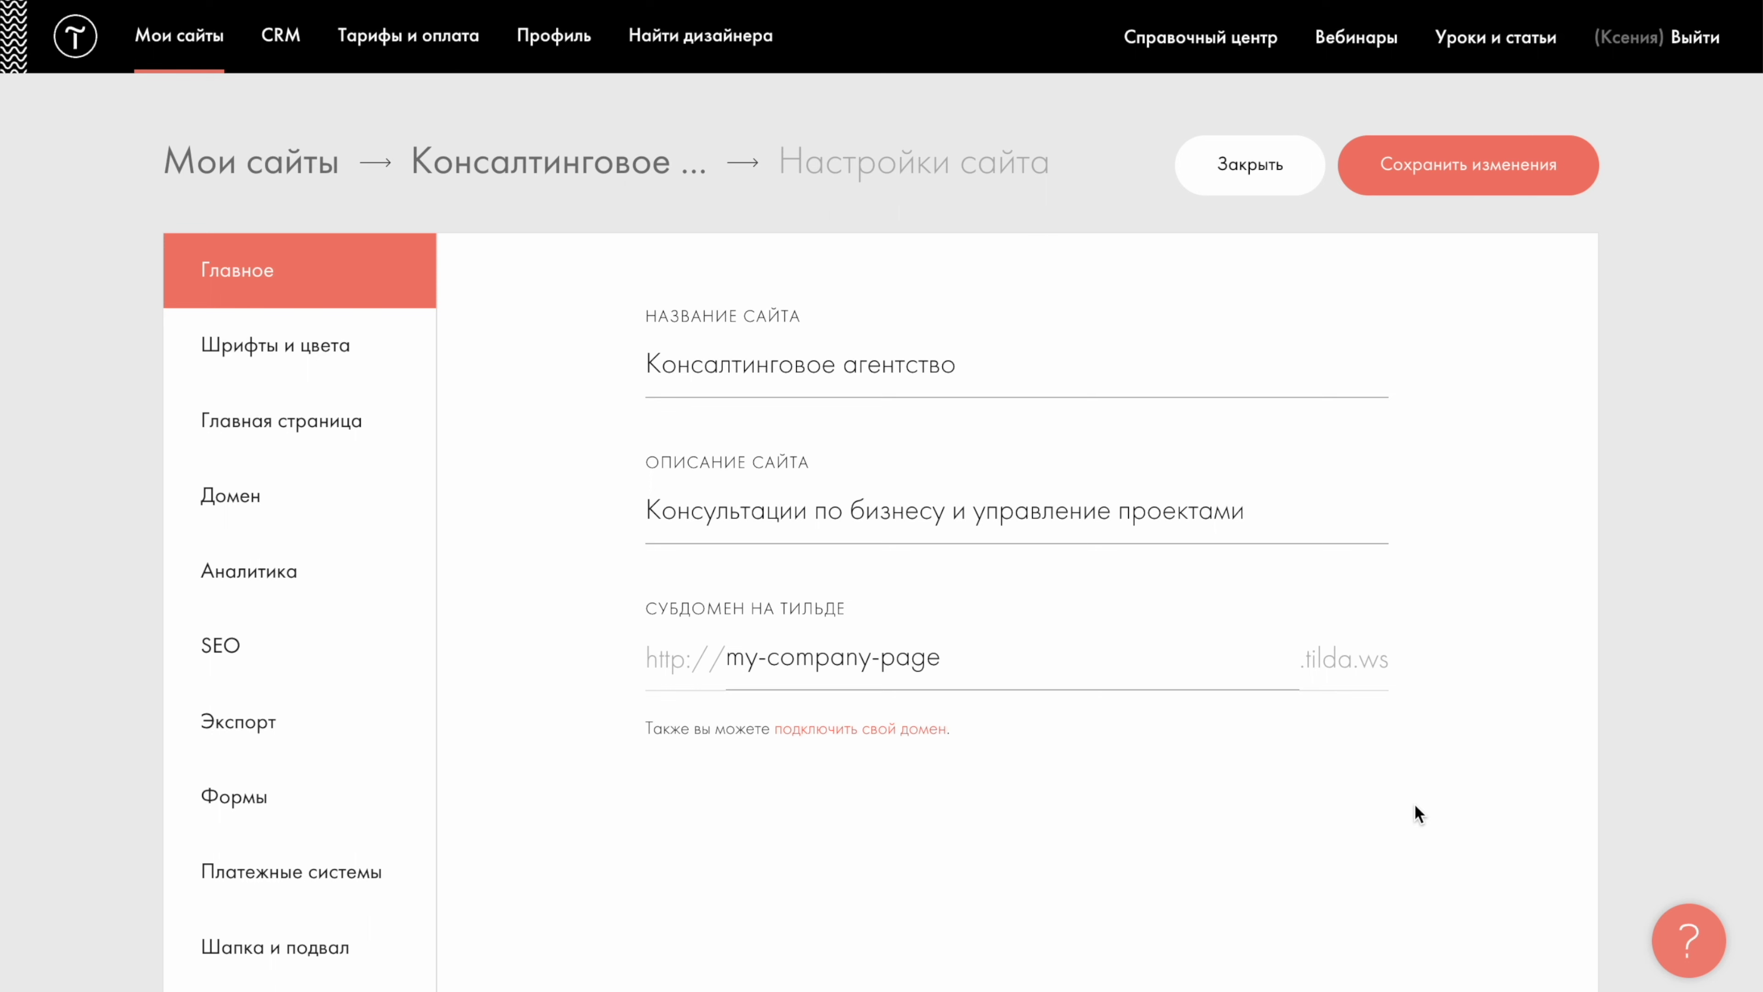
Step: Enter my-company-page.com as the site's custom domain, save it, and open the domain's DNS server settings at REG.RU
{"action": "left_click", "coordinate": [346, 506]}
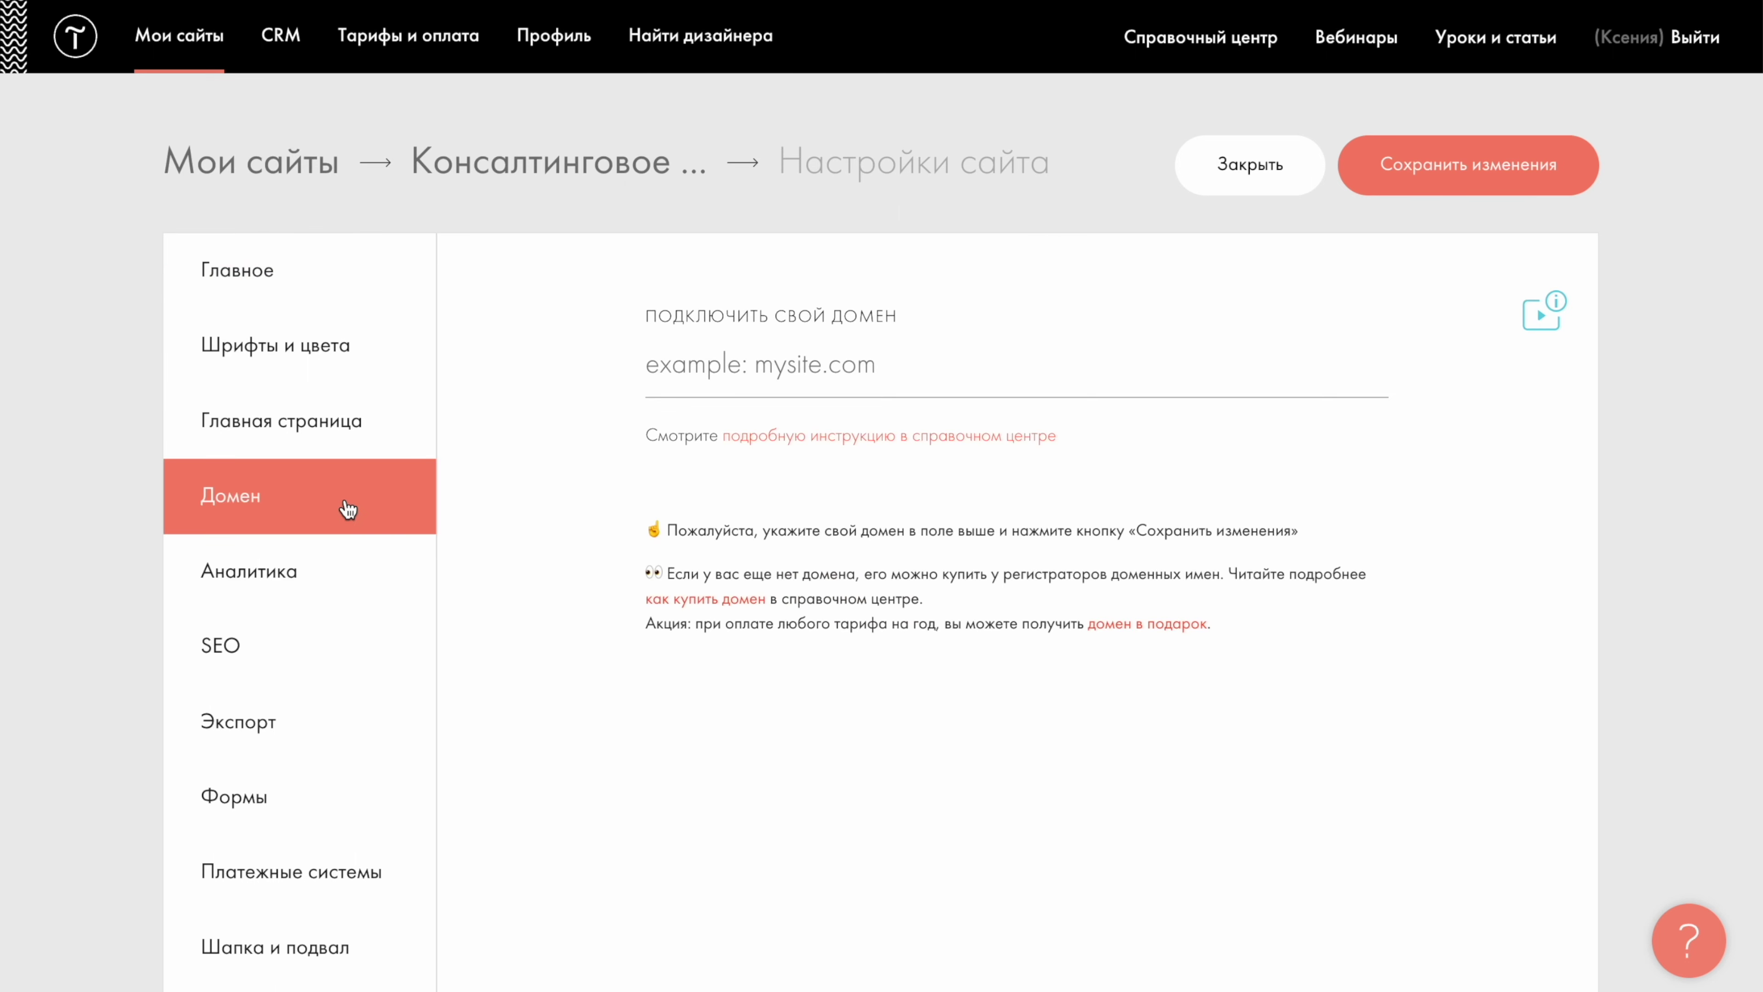
{"action": "left_click", "coordinate": [731, 363]}
{"action": "type", "text": "my-company-page.com"}
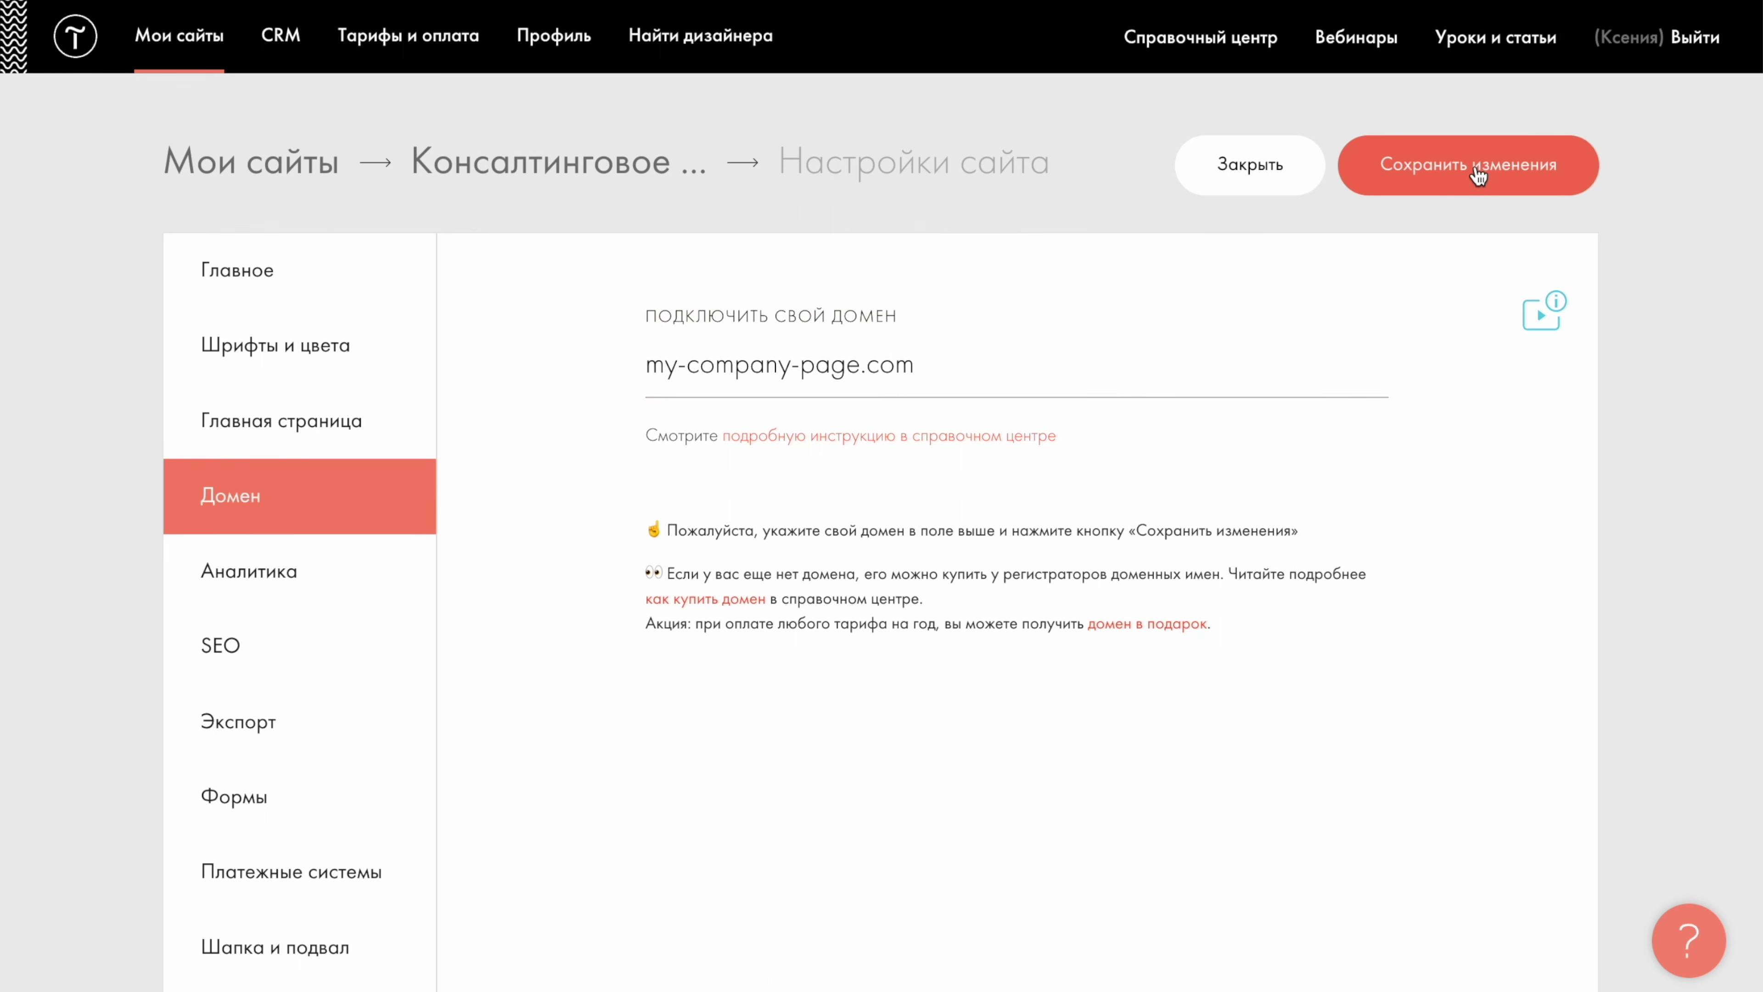
{"action": "left_click", "coordinate": [1478, 175]}
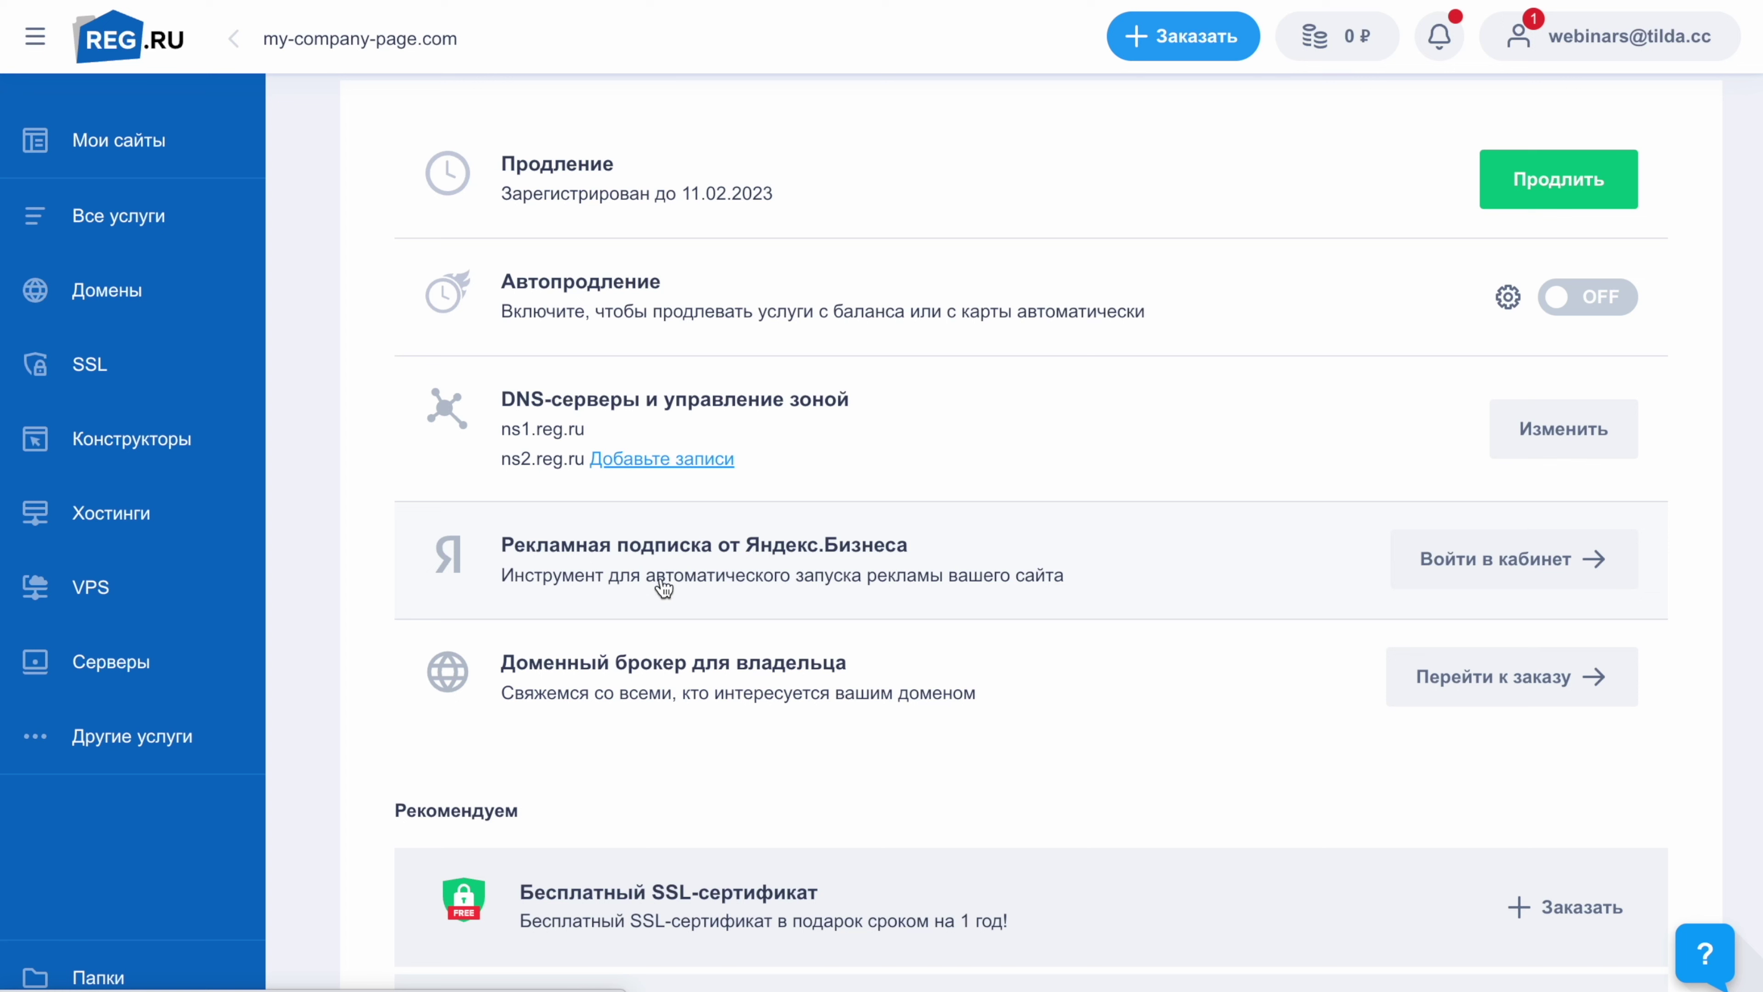
{"action": "left_click", "coordinate": [1548, 438]}
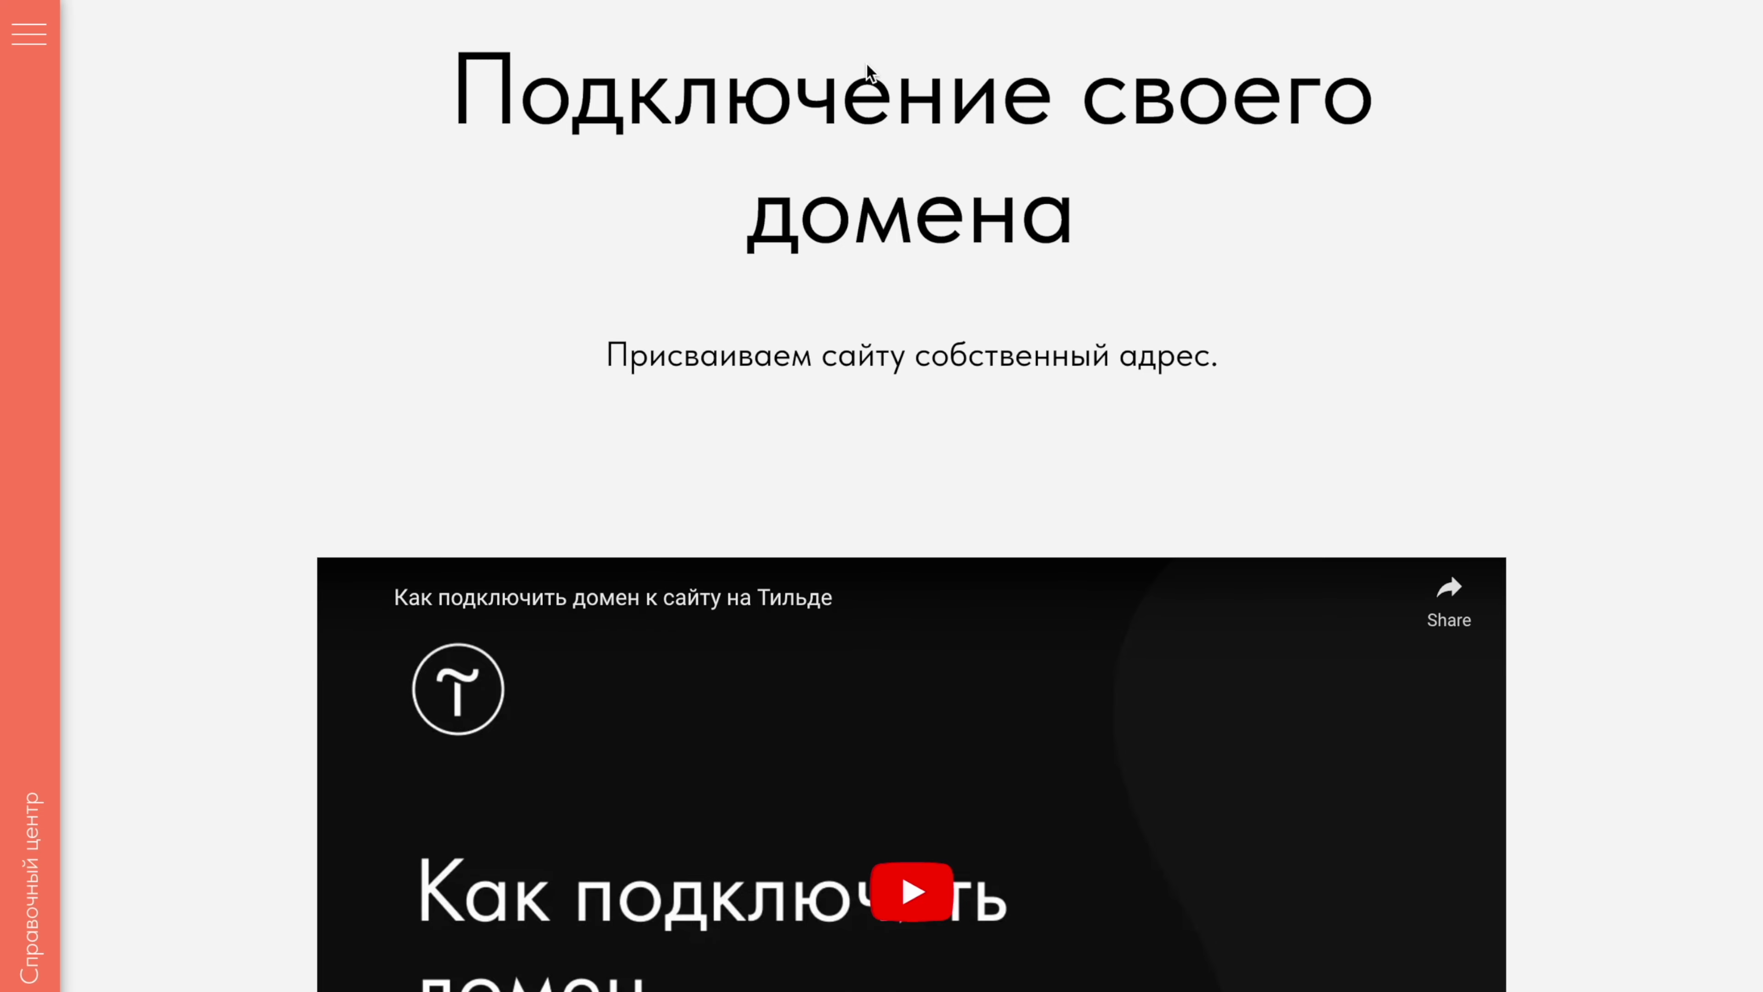
Step: Read the Tilda Help Center articles on connecting a custom domain and buying a domain
{"action": "scroll", "coordinate": [869, 71], "scroll_direction": "down", "scroll_amount": 10}
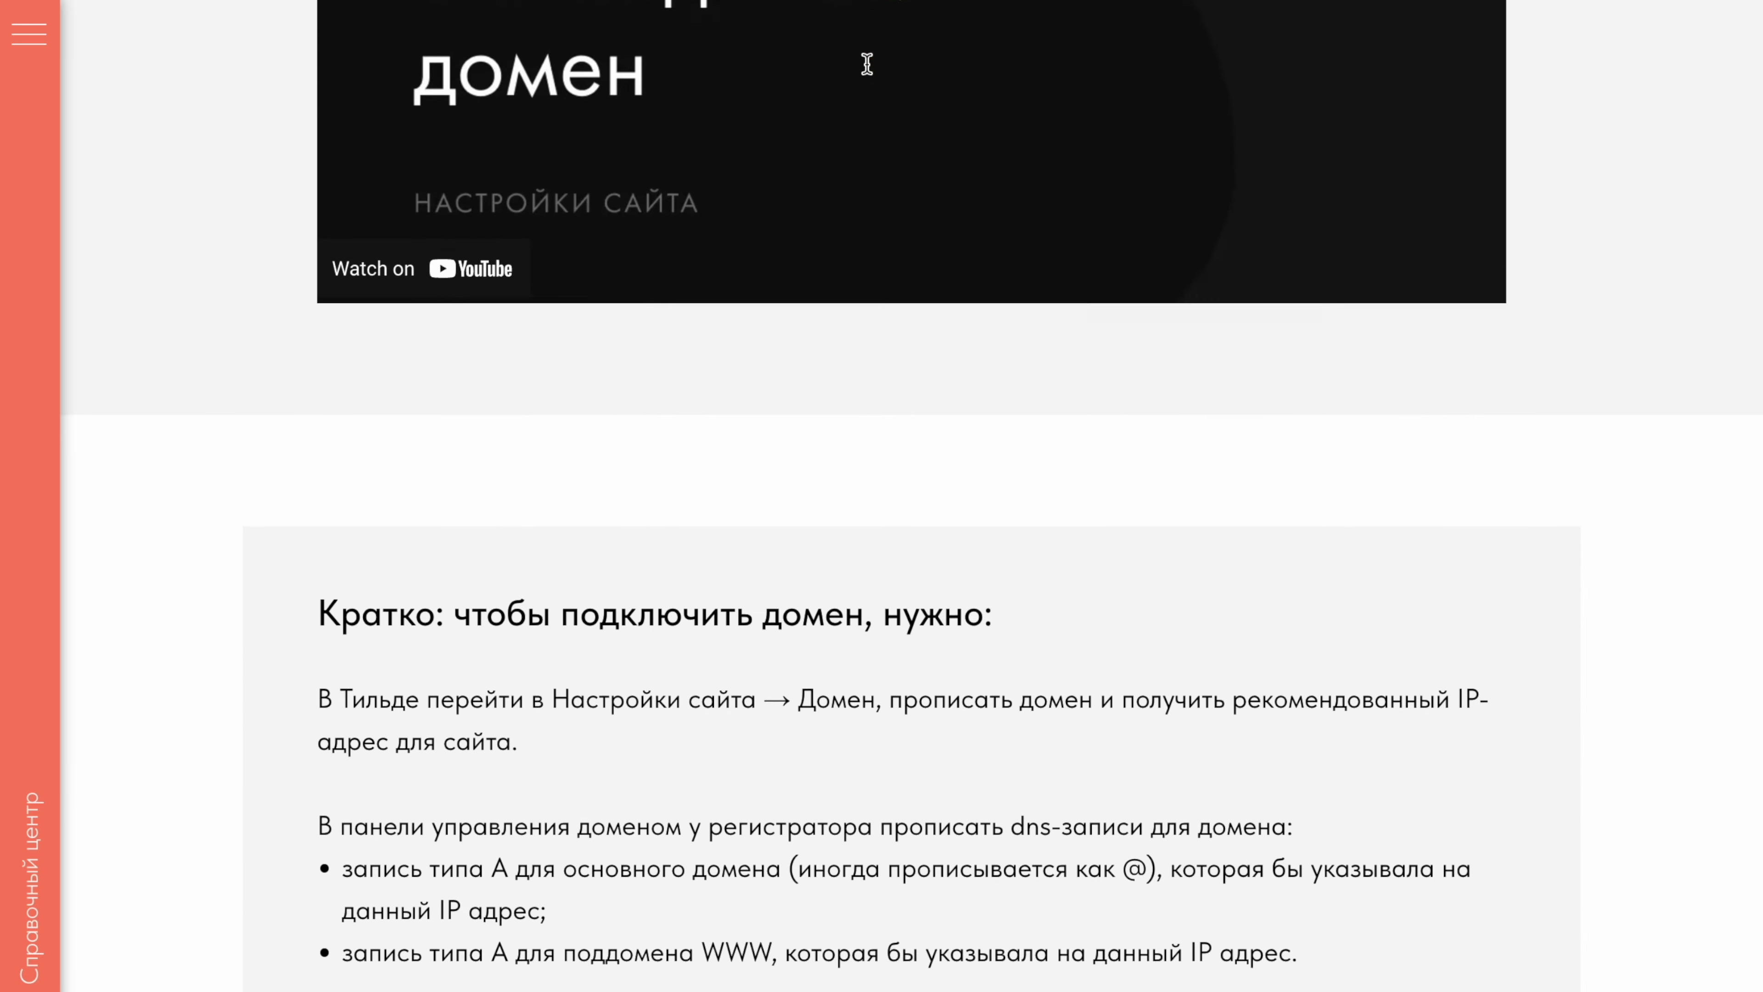
{"action": "scroll", "coordinate": [867, 64], "scroll_direction": "down", "scroll_amount": 6}
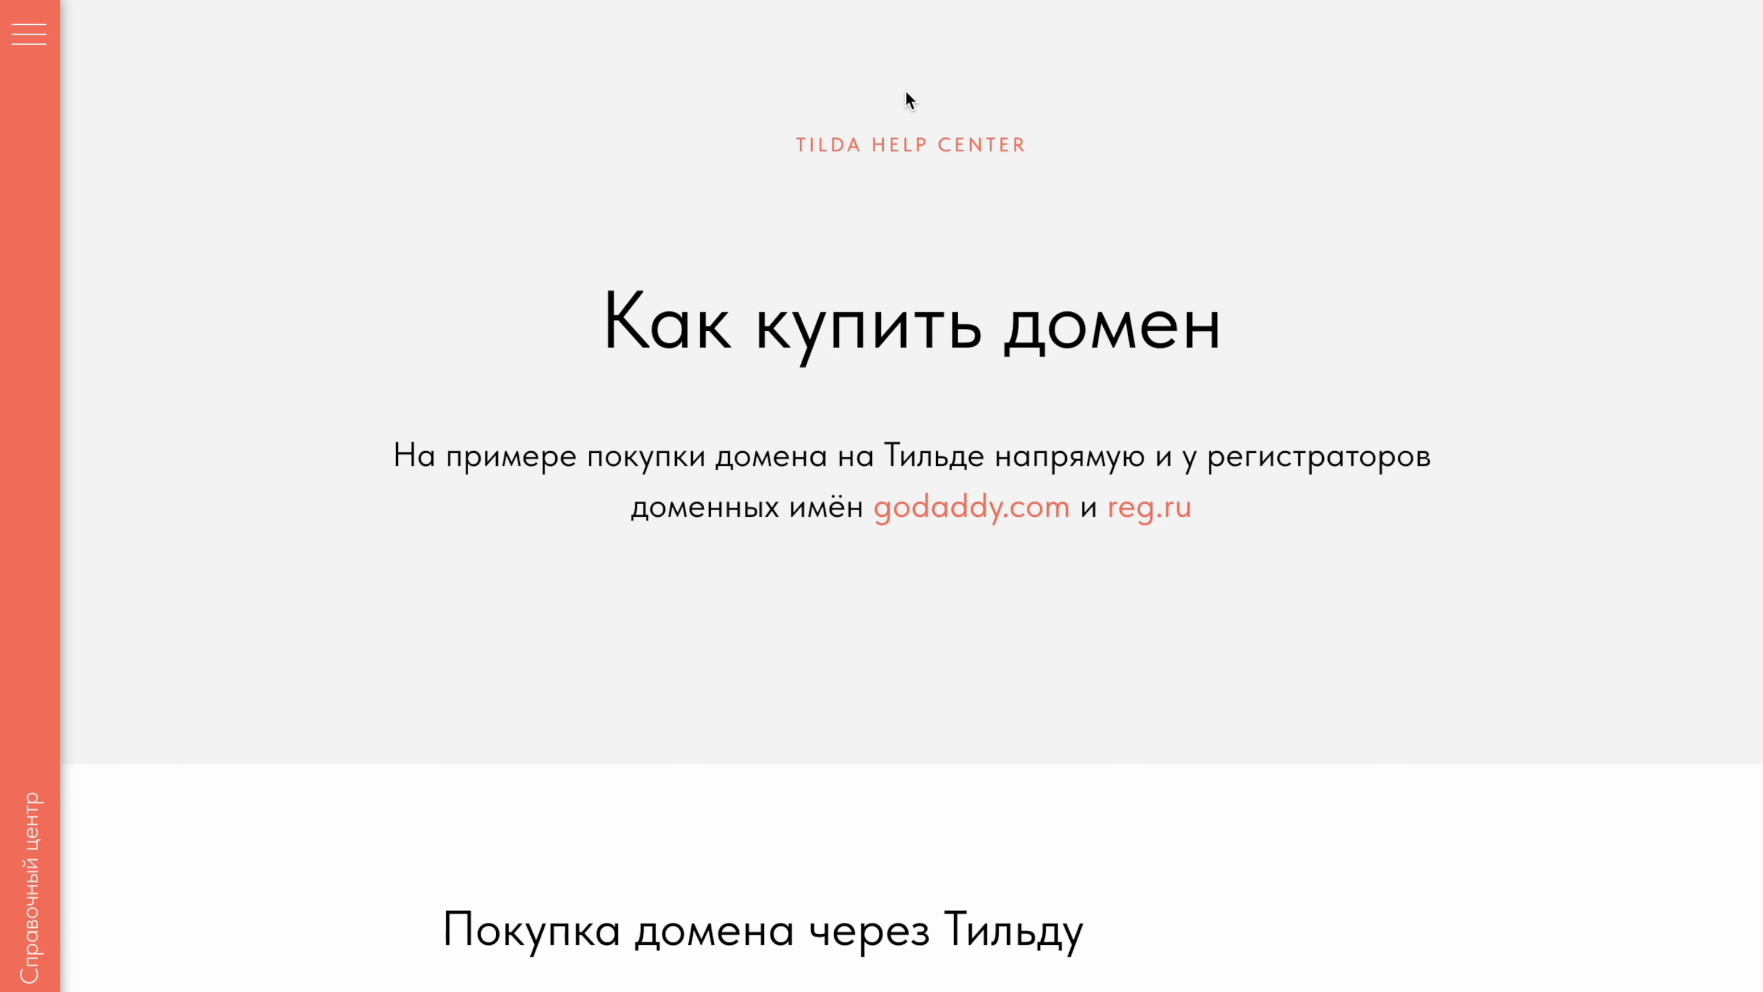
{"action": "scroll", "coordinate": [906, 92], "scroll_direction": "down", "scroll_amount": 8}
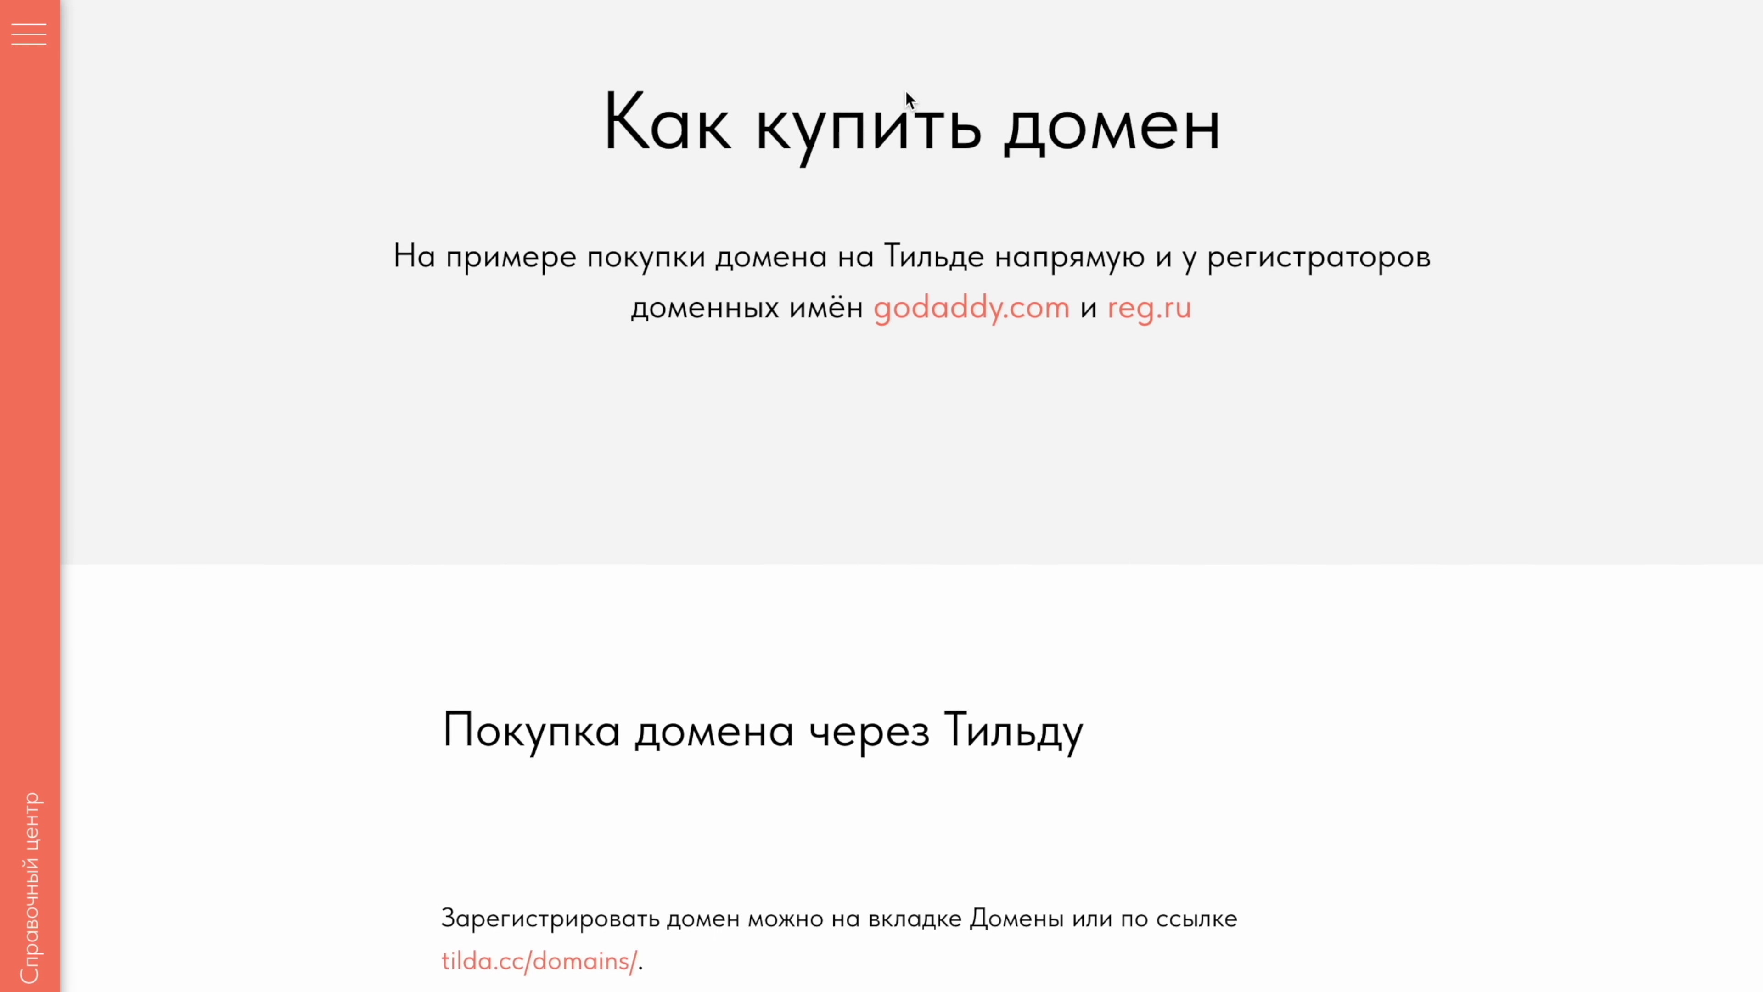
{"action": "scroll", "coordinate": [906, 96], "scroll_direction": "down", "scroll_amount": 10}
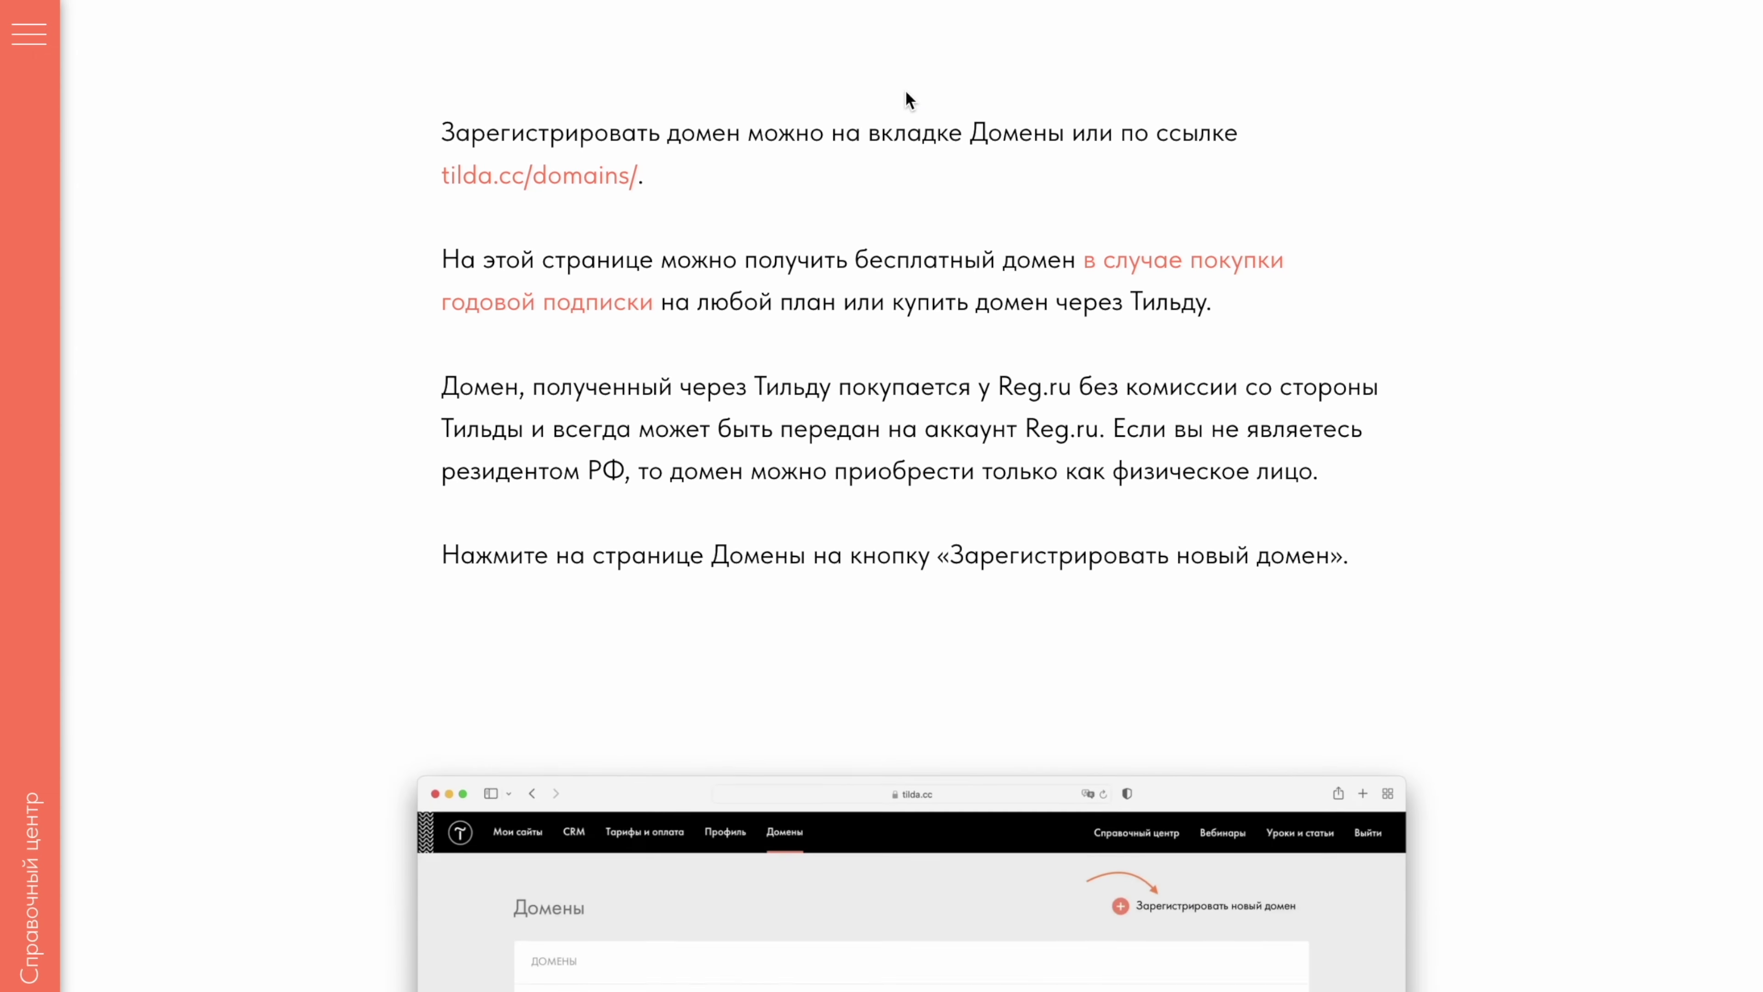
{"action": "scroll", "coordinate": [904, 89], "scroll_direction": "down", "scroll_amount": 10}
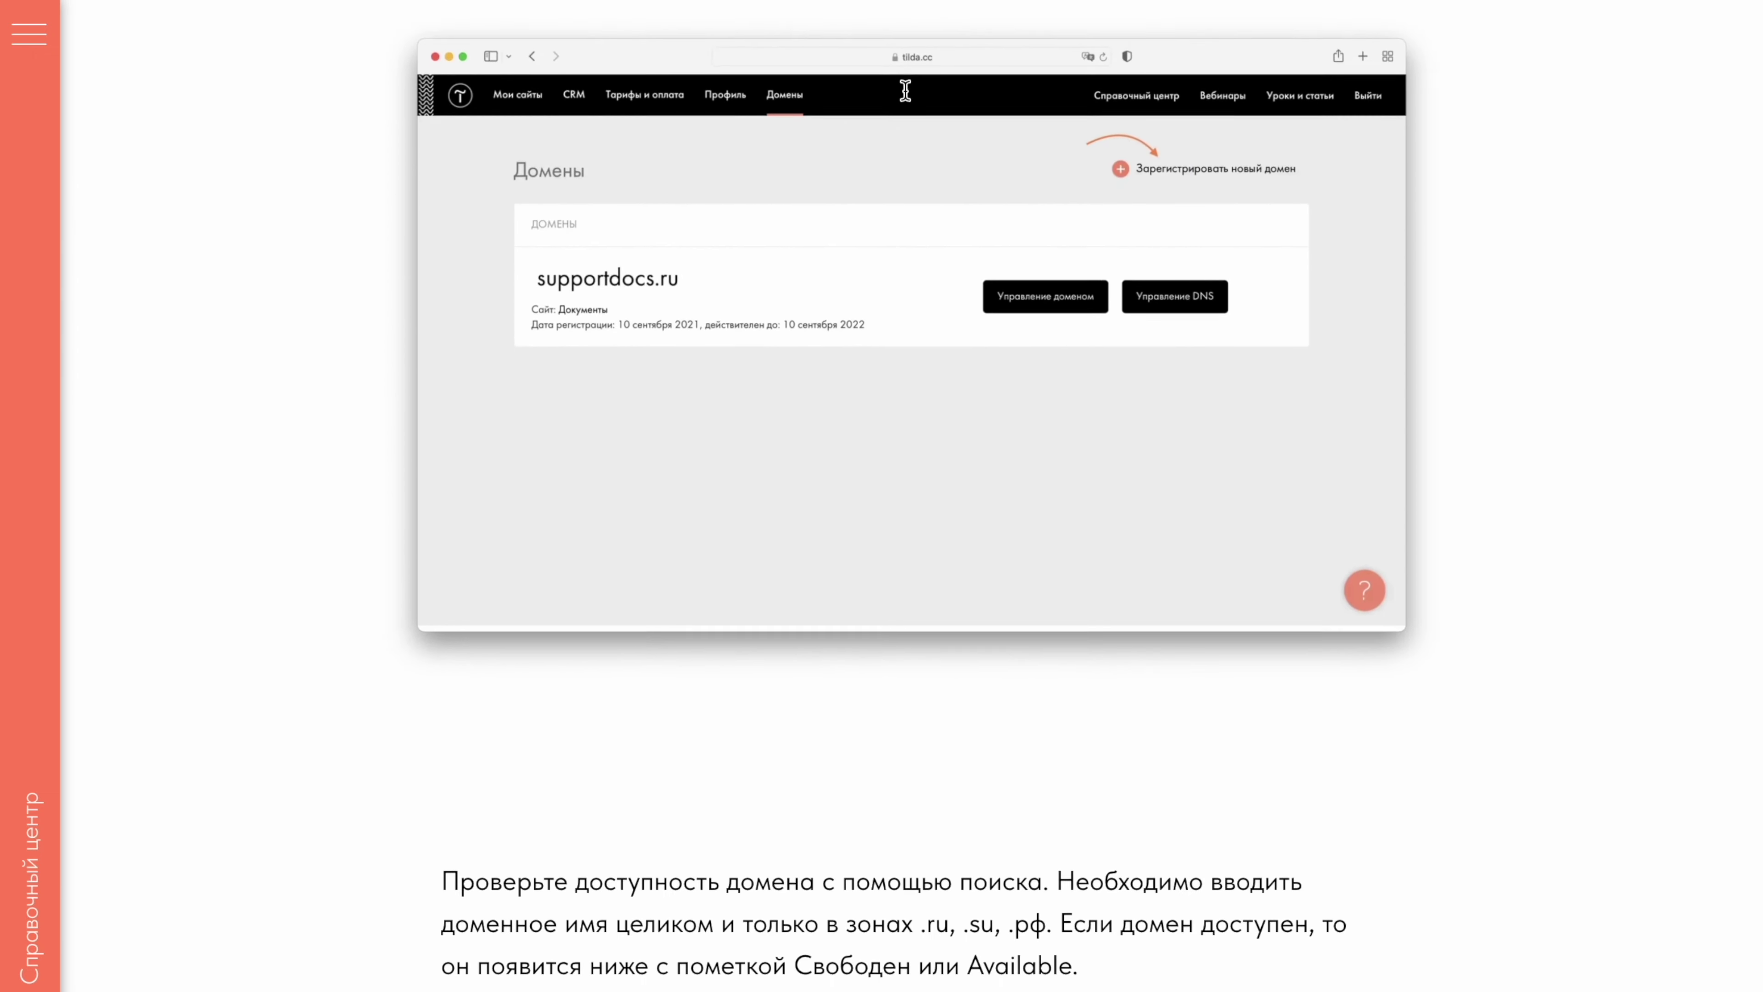
{"action": "scroll", "coordinate": [907, 94], "scroll_direction": "down", "scroll_amount": 4}
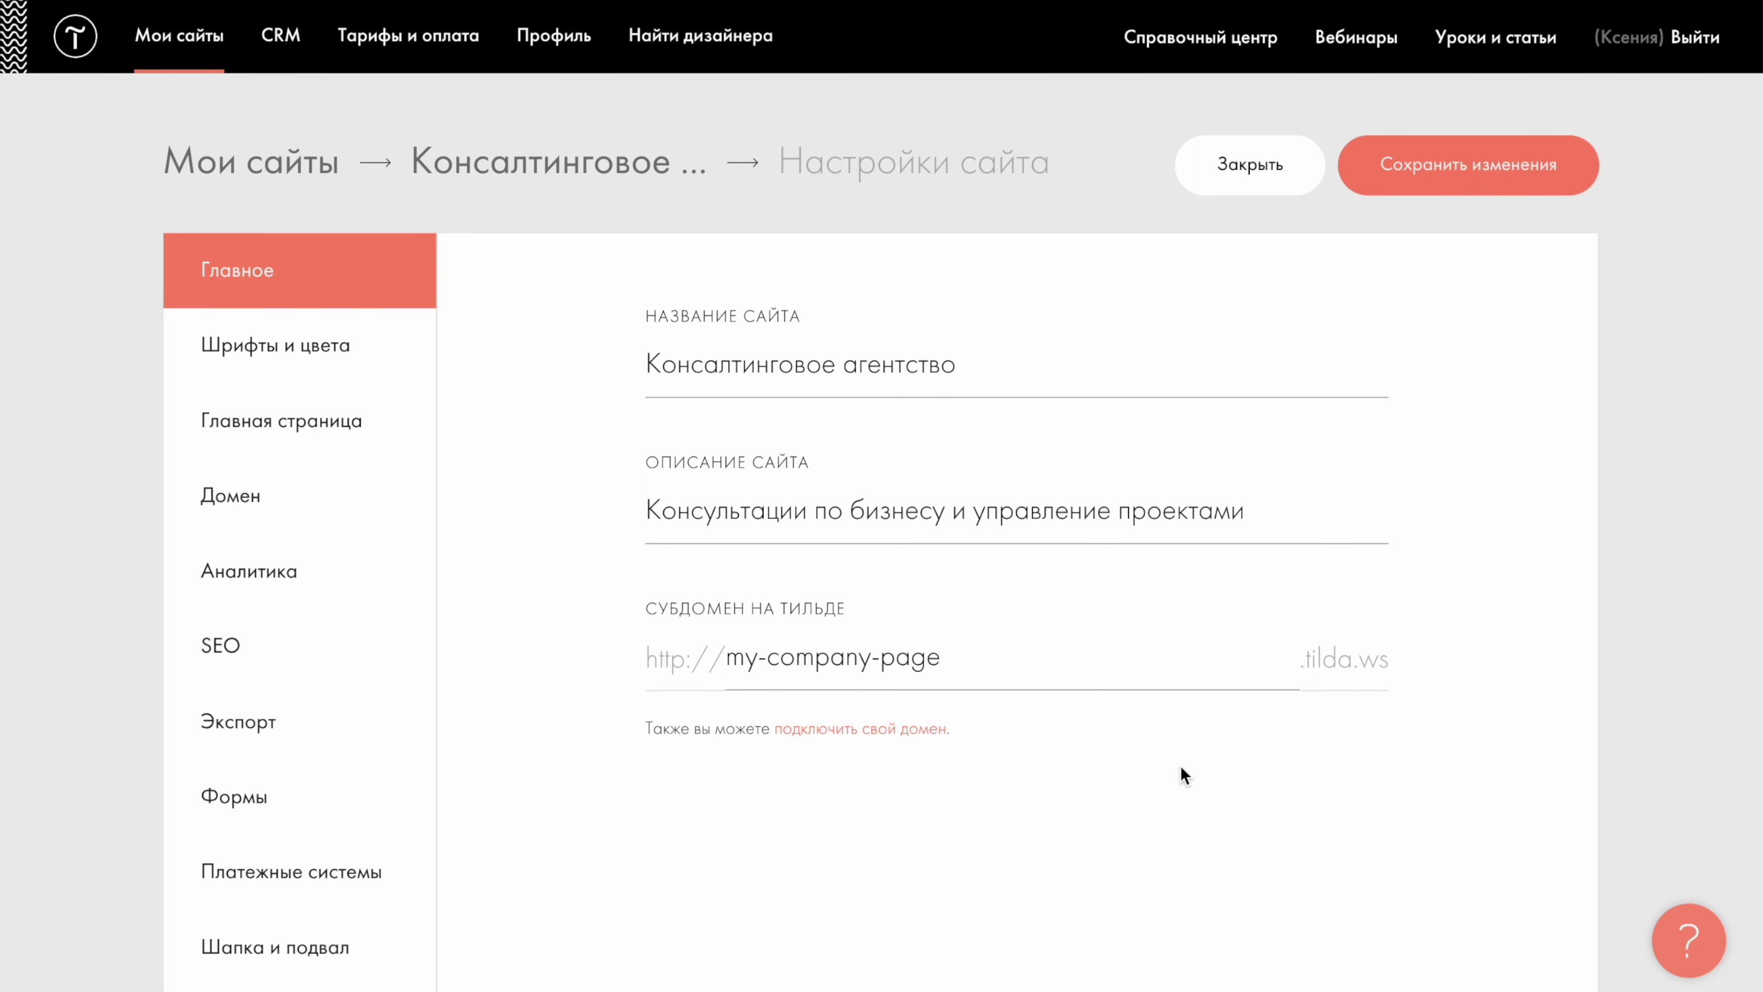
Step: Connect the custom domain my-company-page.com in the Tilda site's domain settings and save the changes
{"action": "left_click", "coordinate": [347, 510]}
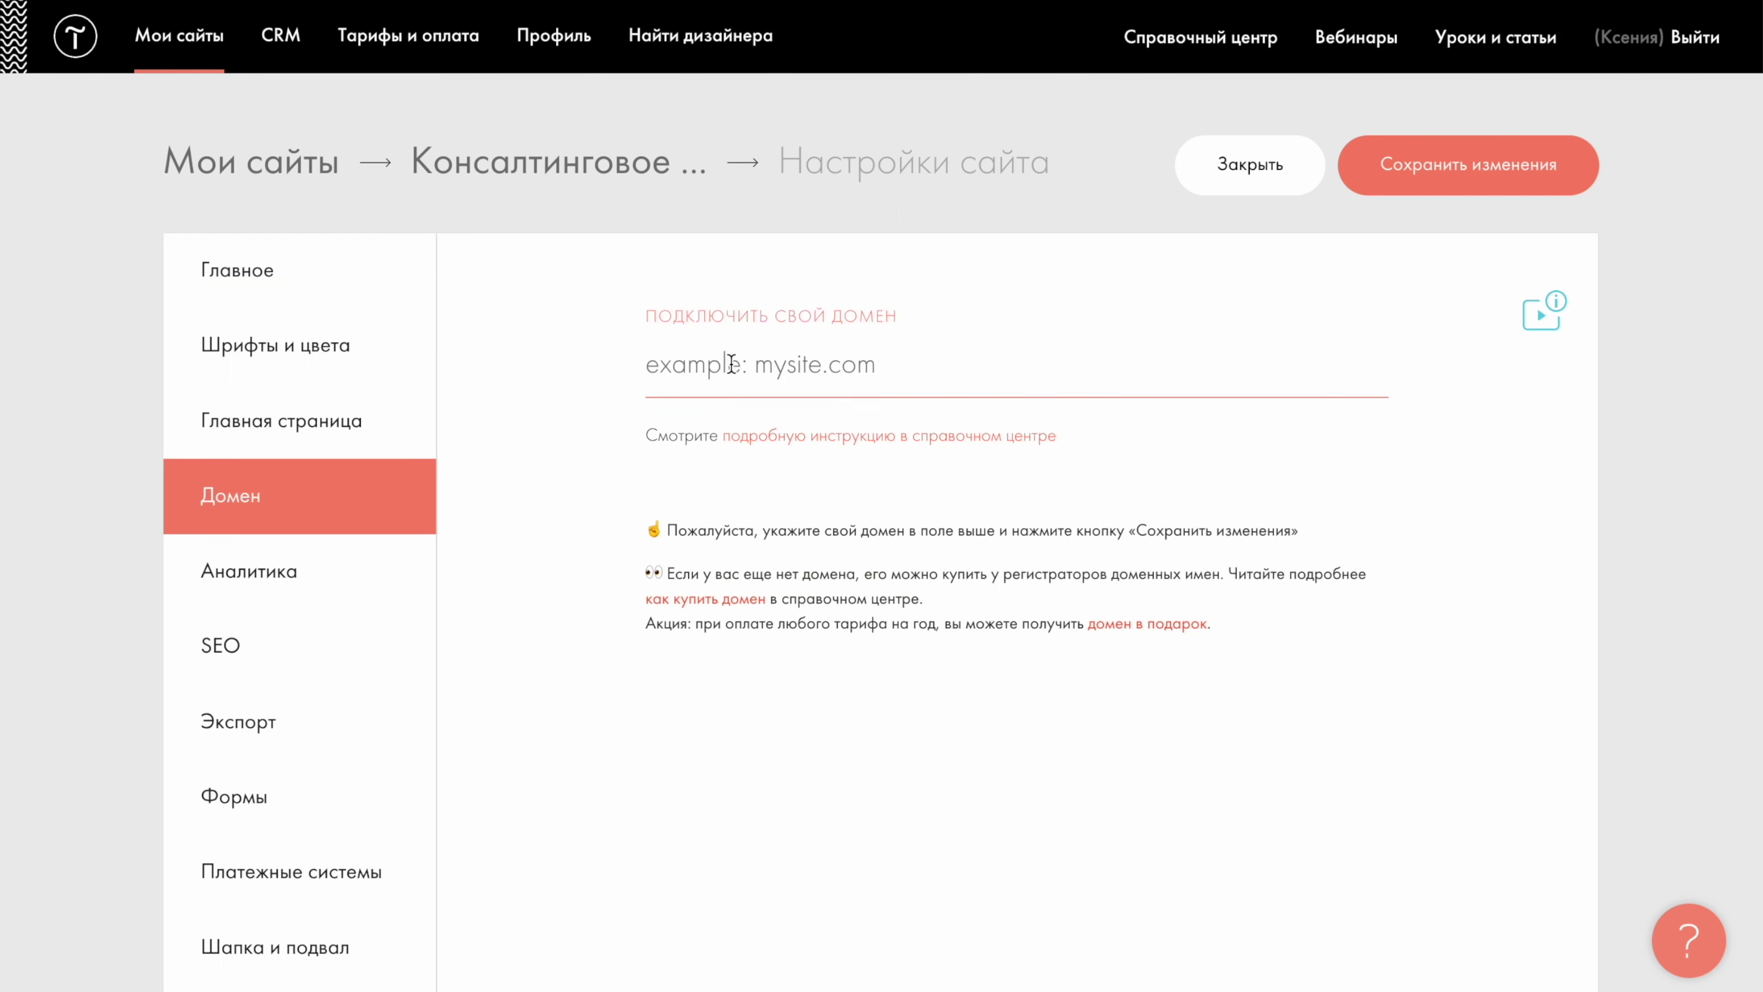
{"action": "left_click", "coordinate": [725, 364]}
{"action": "type", "text": "my-company-page.com"}
{"action": "left_click", "coordinate": [1477, 174]}
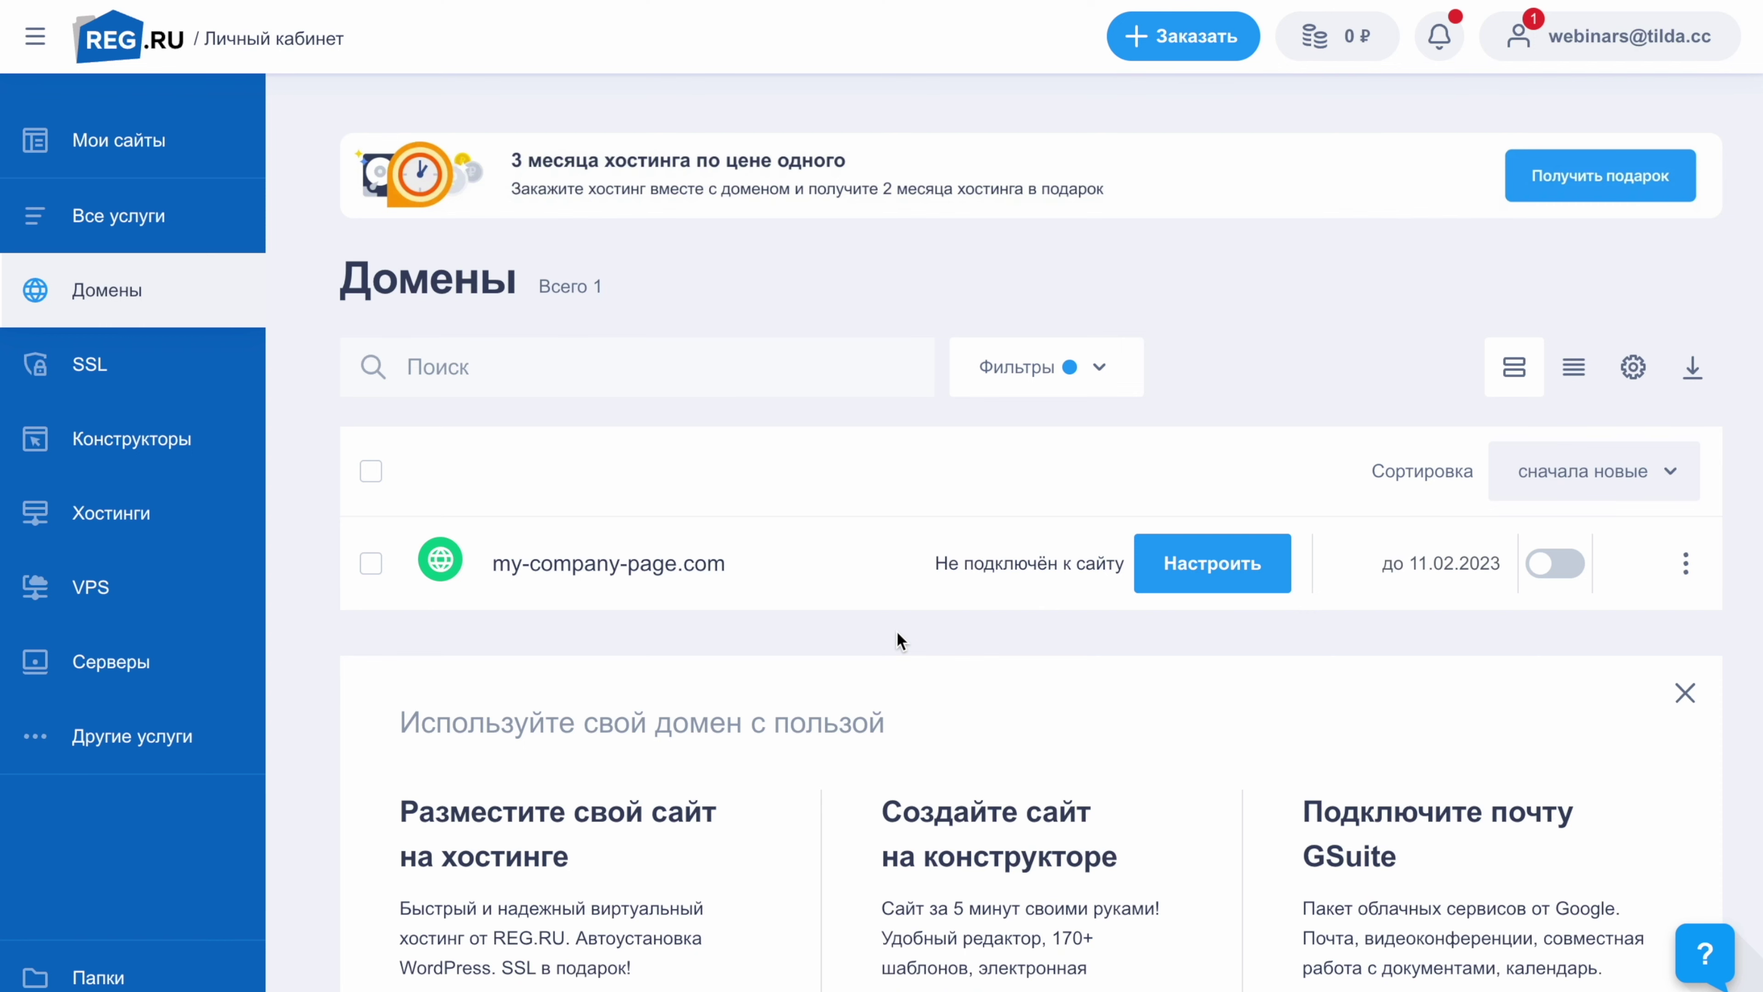
Step: Switch to REG.RU and start editing the DNS servers of my-company-page.com with a custom server list
{"action": "left_click", "coordinate": [586, 570]}
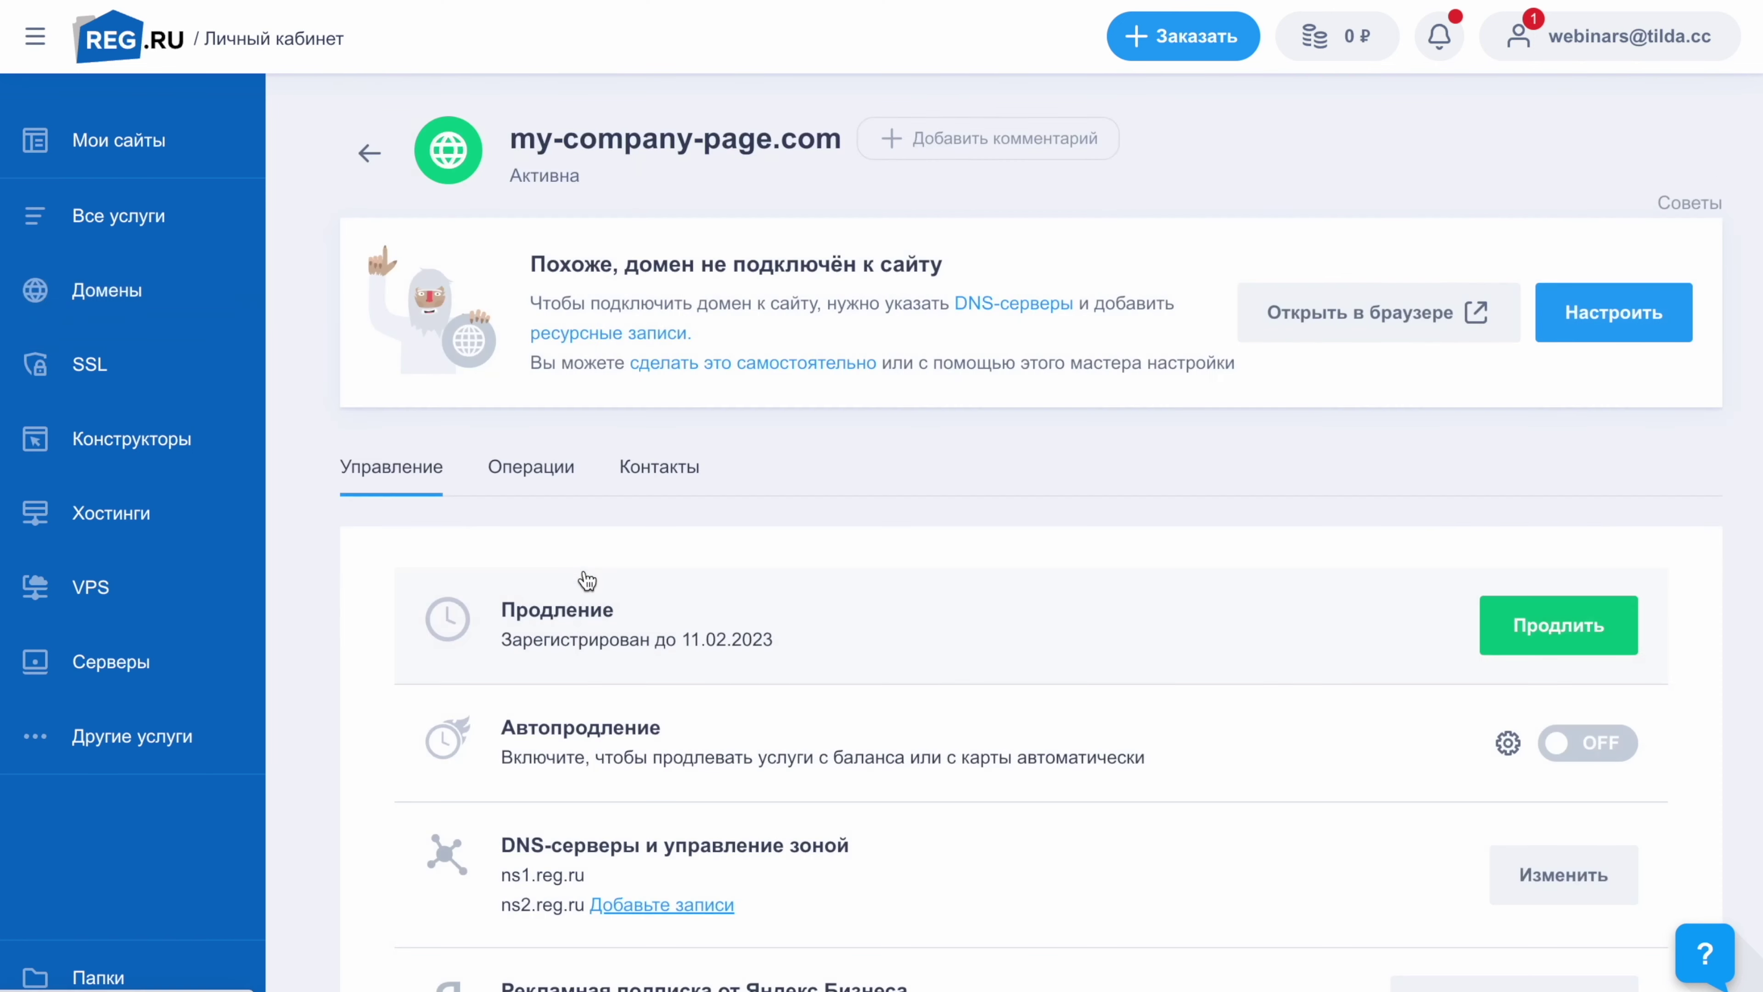
{"action": "scroll", "coordinate": [586, 580], "scroll_direction": "down", "scroll_amount": 2}
{"action": "scroll", "coordinate": [587, 580], "scroll_direction": "down", "scroll_amount": 5}
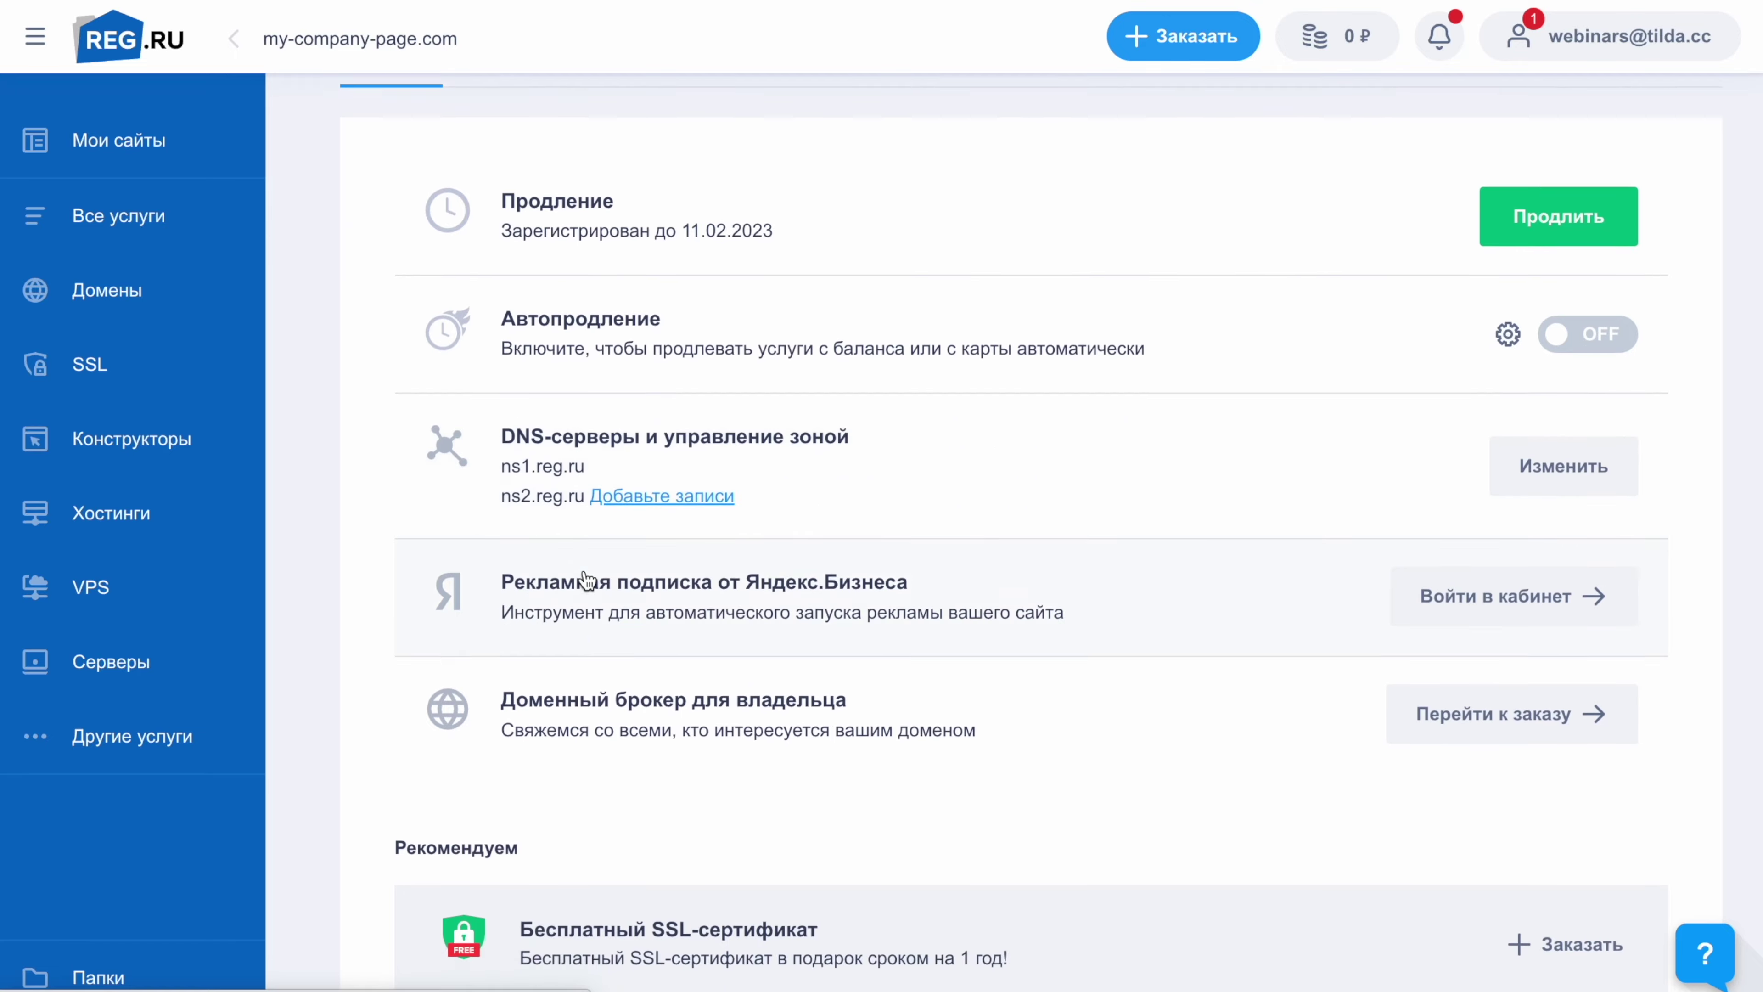
{"action": "left_click", "coordinate": [1548, 434]}
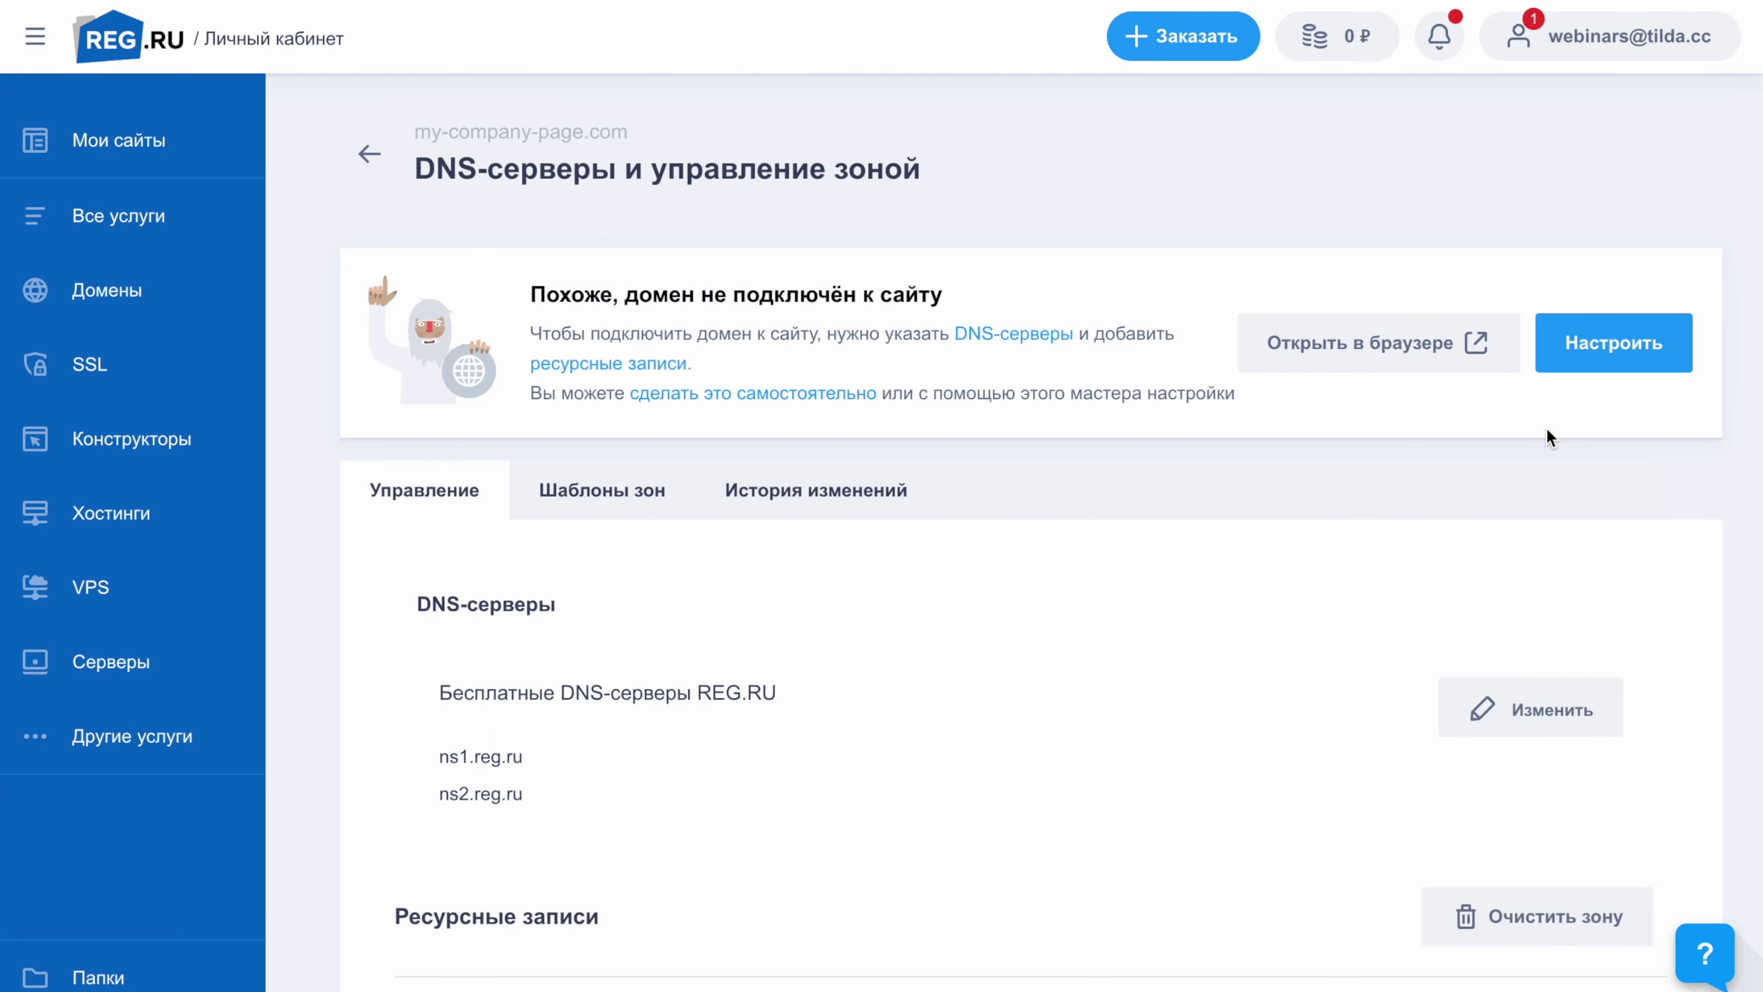
{"action": "left_click", "coordinate": [1522, 726]}
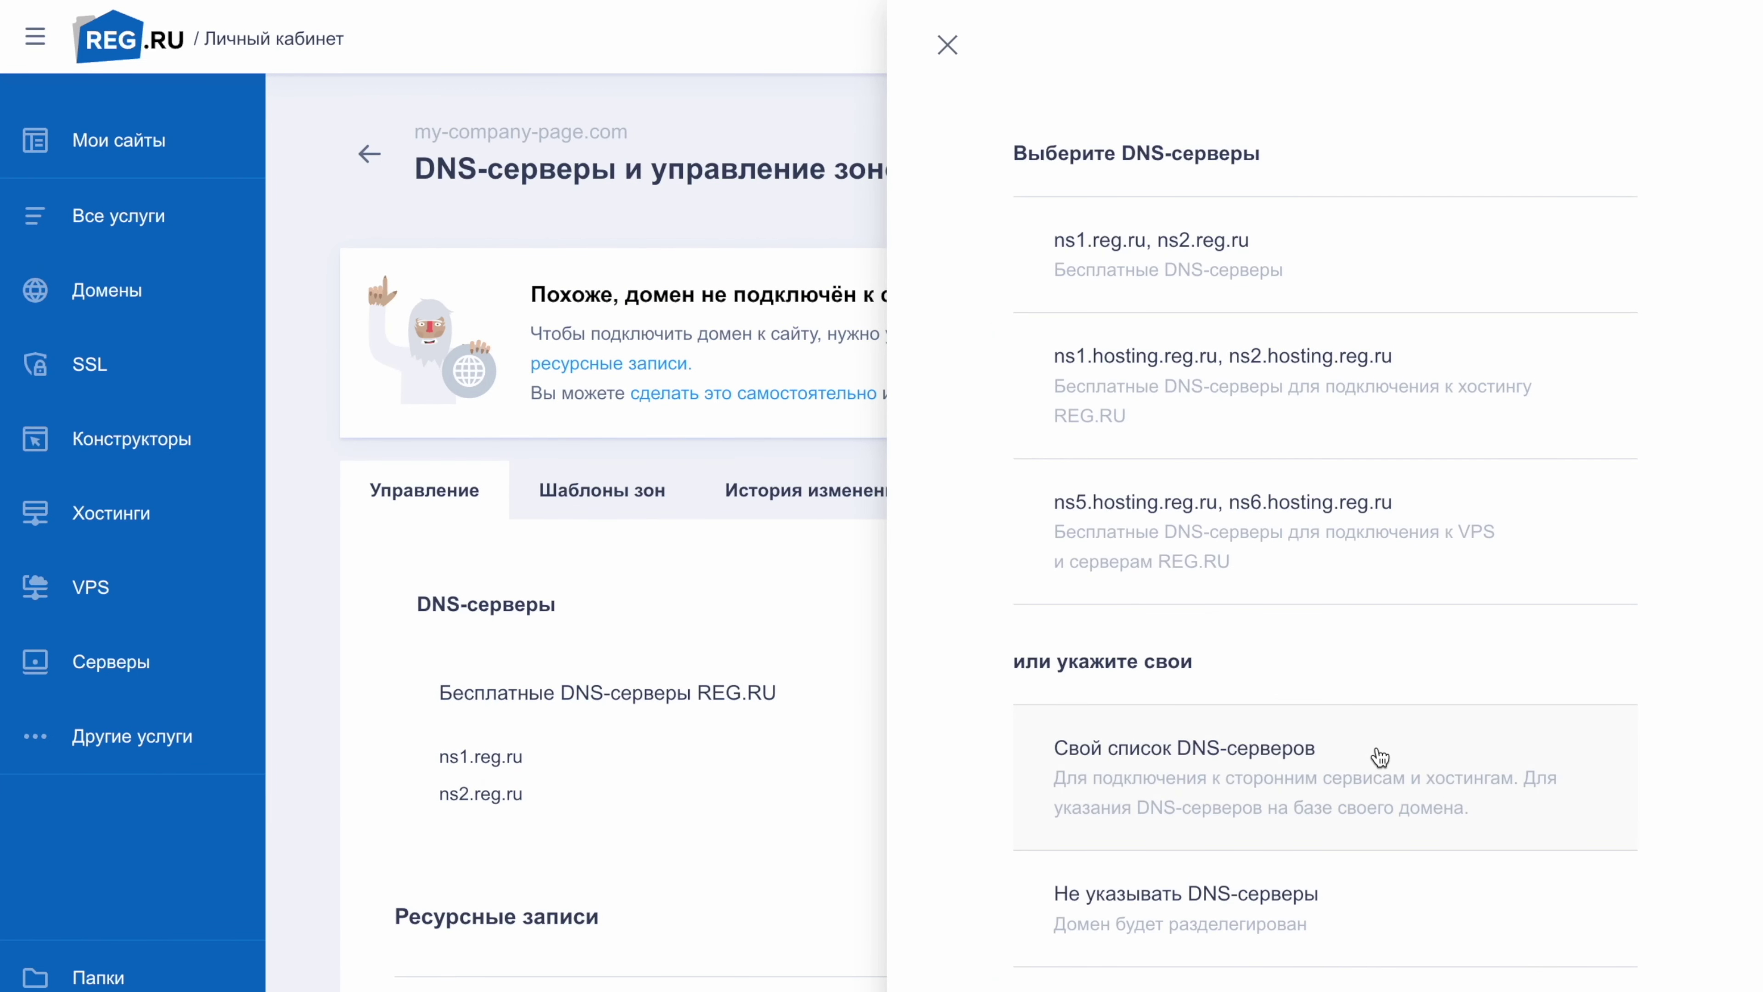
{"action": "left_click", "coordinate": [1204, 772]}
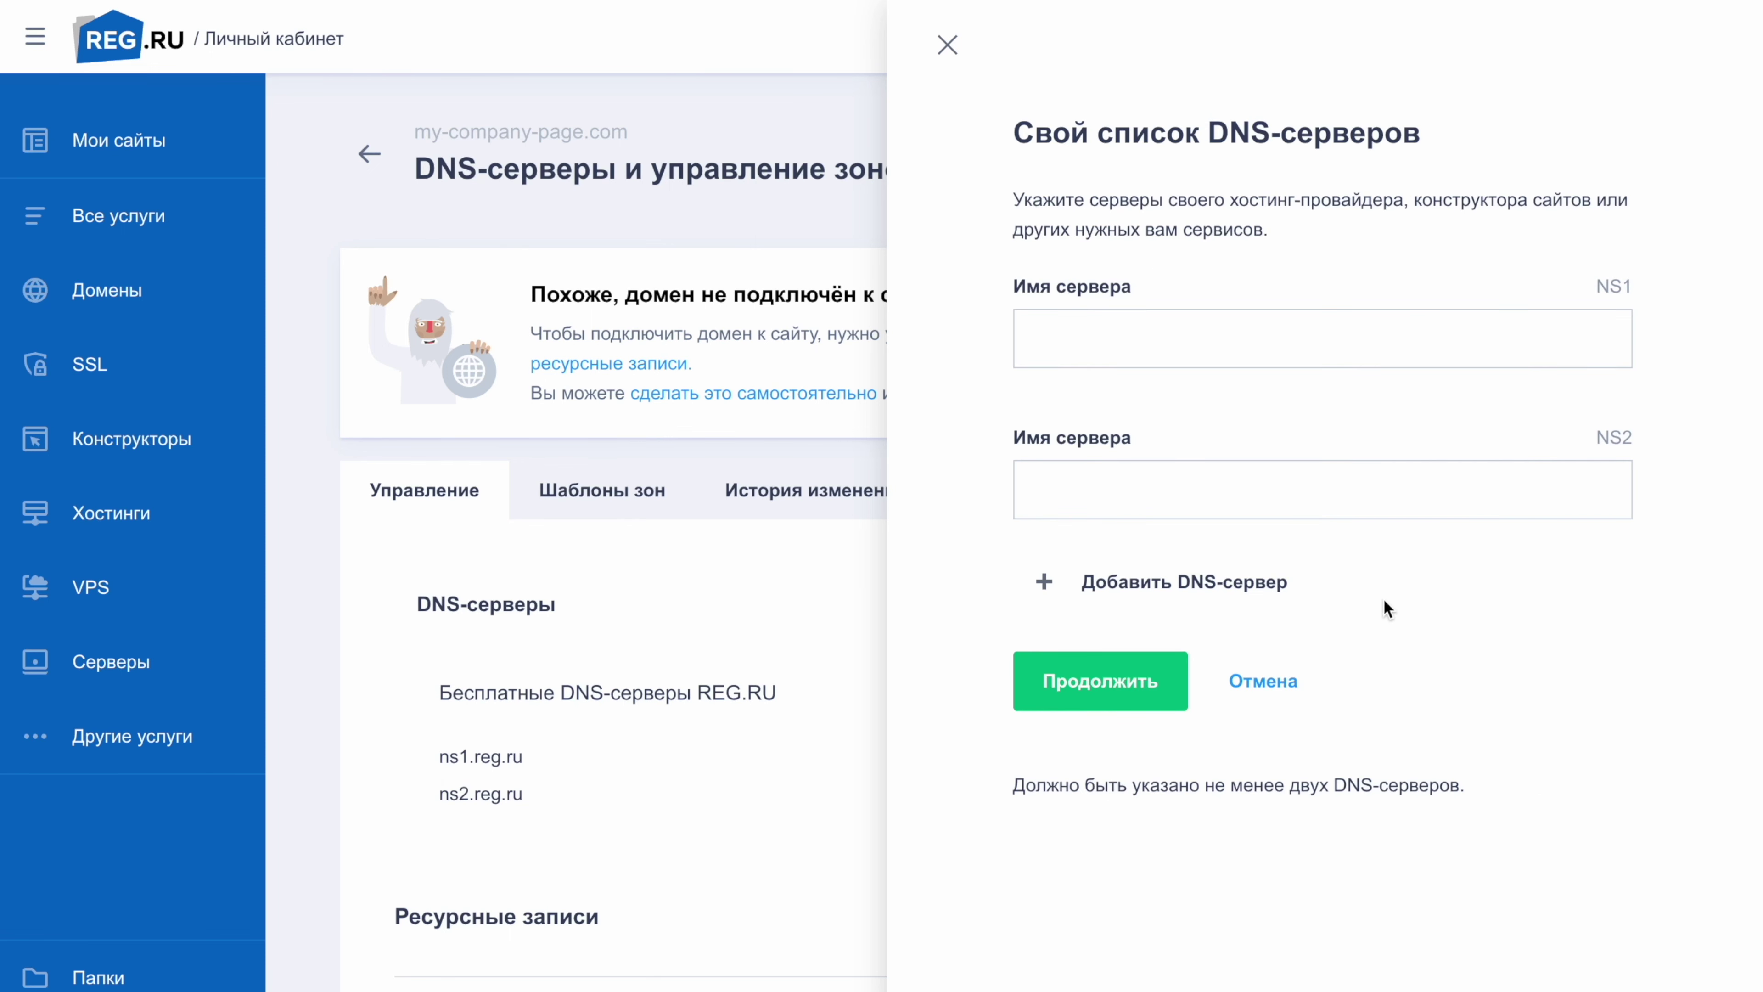
Step: Set the domain's DNS servers to ns1.tildadns.com and ns2.tildadns.com and confirm the change
{"action": "left_click", "coordinate": [1160, 334]}
{"action": "type", "text": "ns1.tildadns.com"}
{"action": "left_click", "coordinate": [1030, 487]}
{"action": "type", "text": "ns2.tildadns.com"}
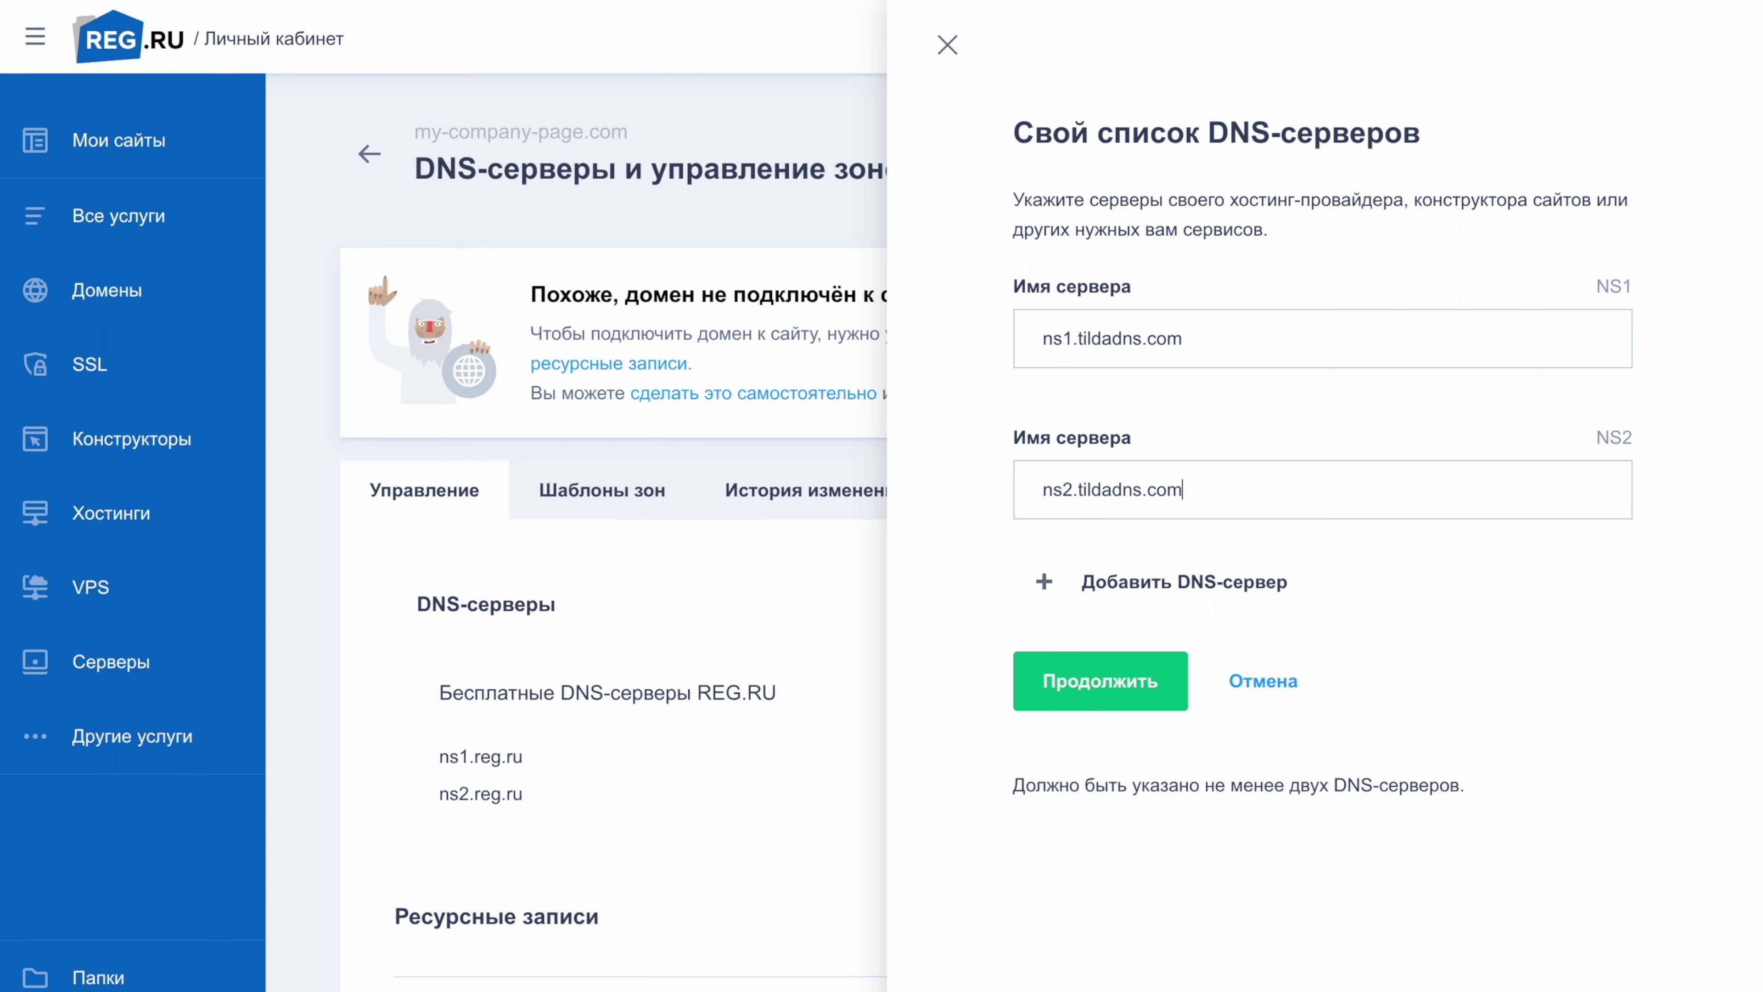
{"action": "left_click", "coordinate": [1085, 693]}
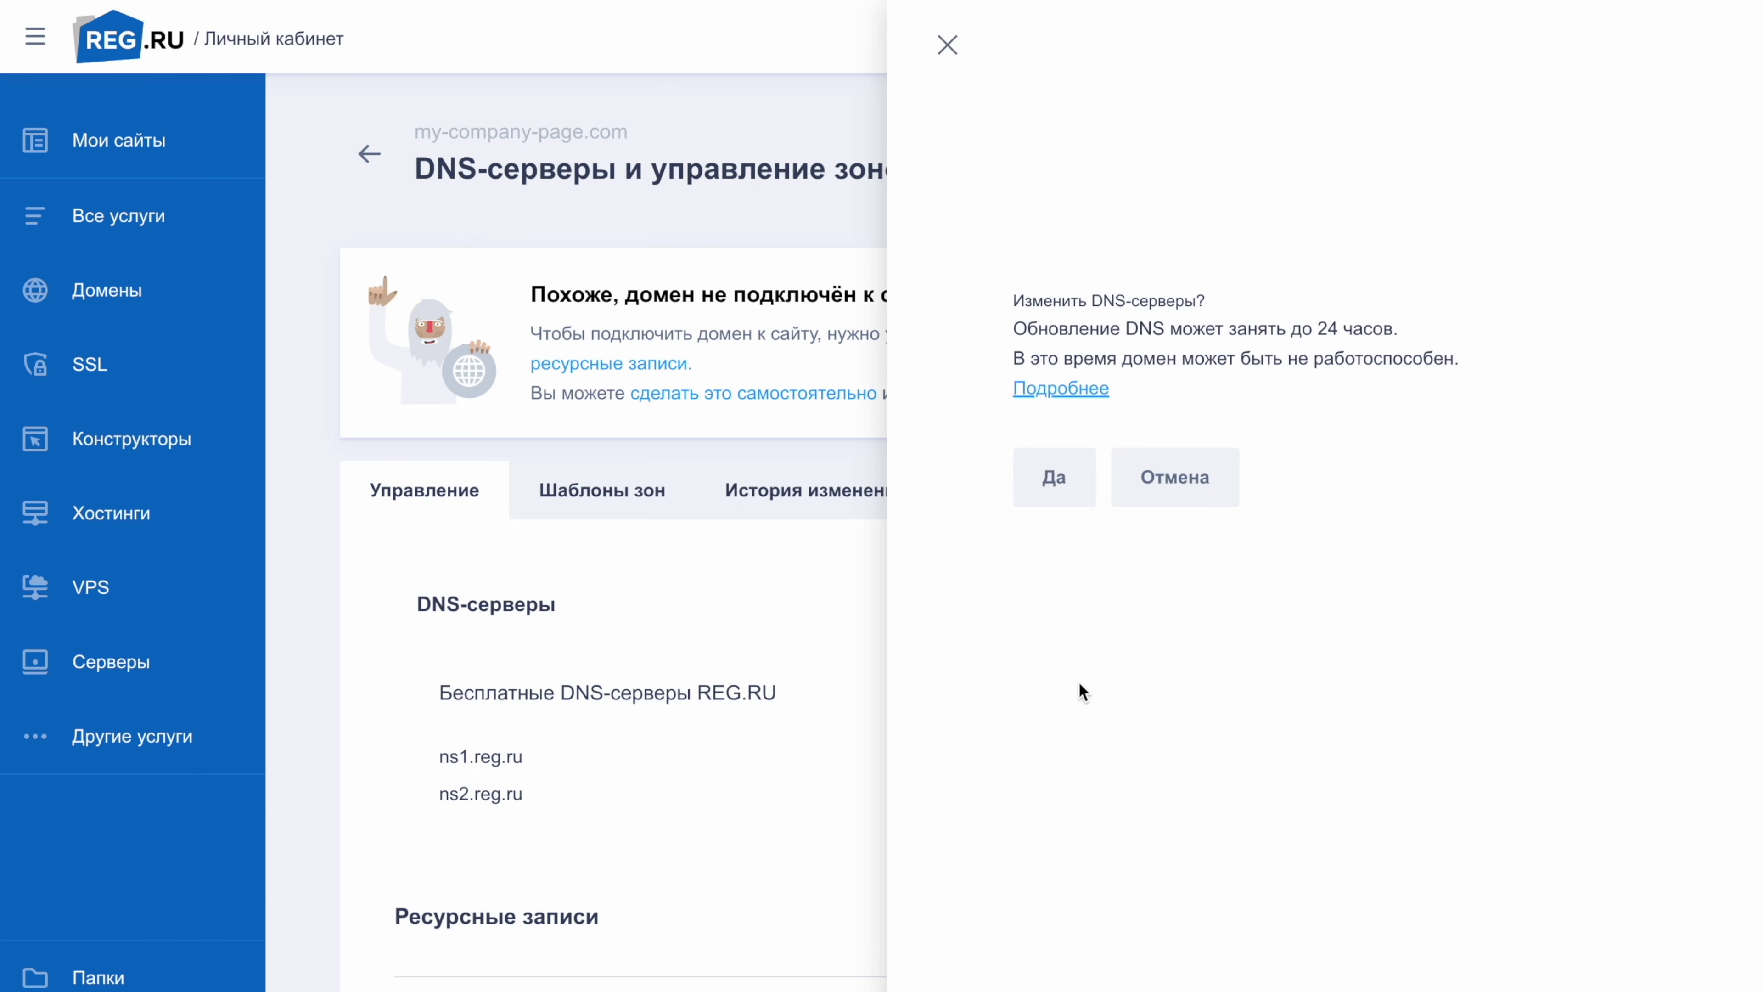
{"action": "left_click", "coordinate": [1041, 491]}
{"action": "left_click", "coordinate": [1124, 499]}
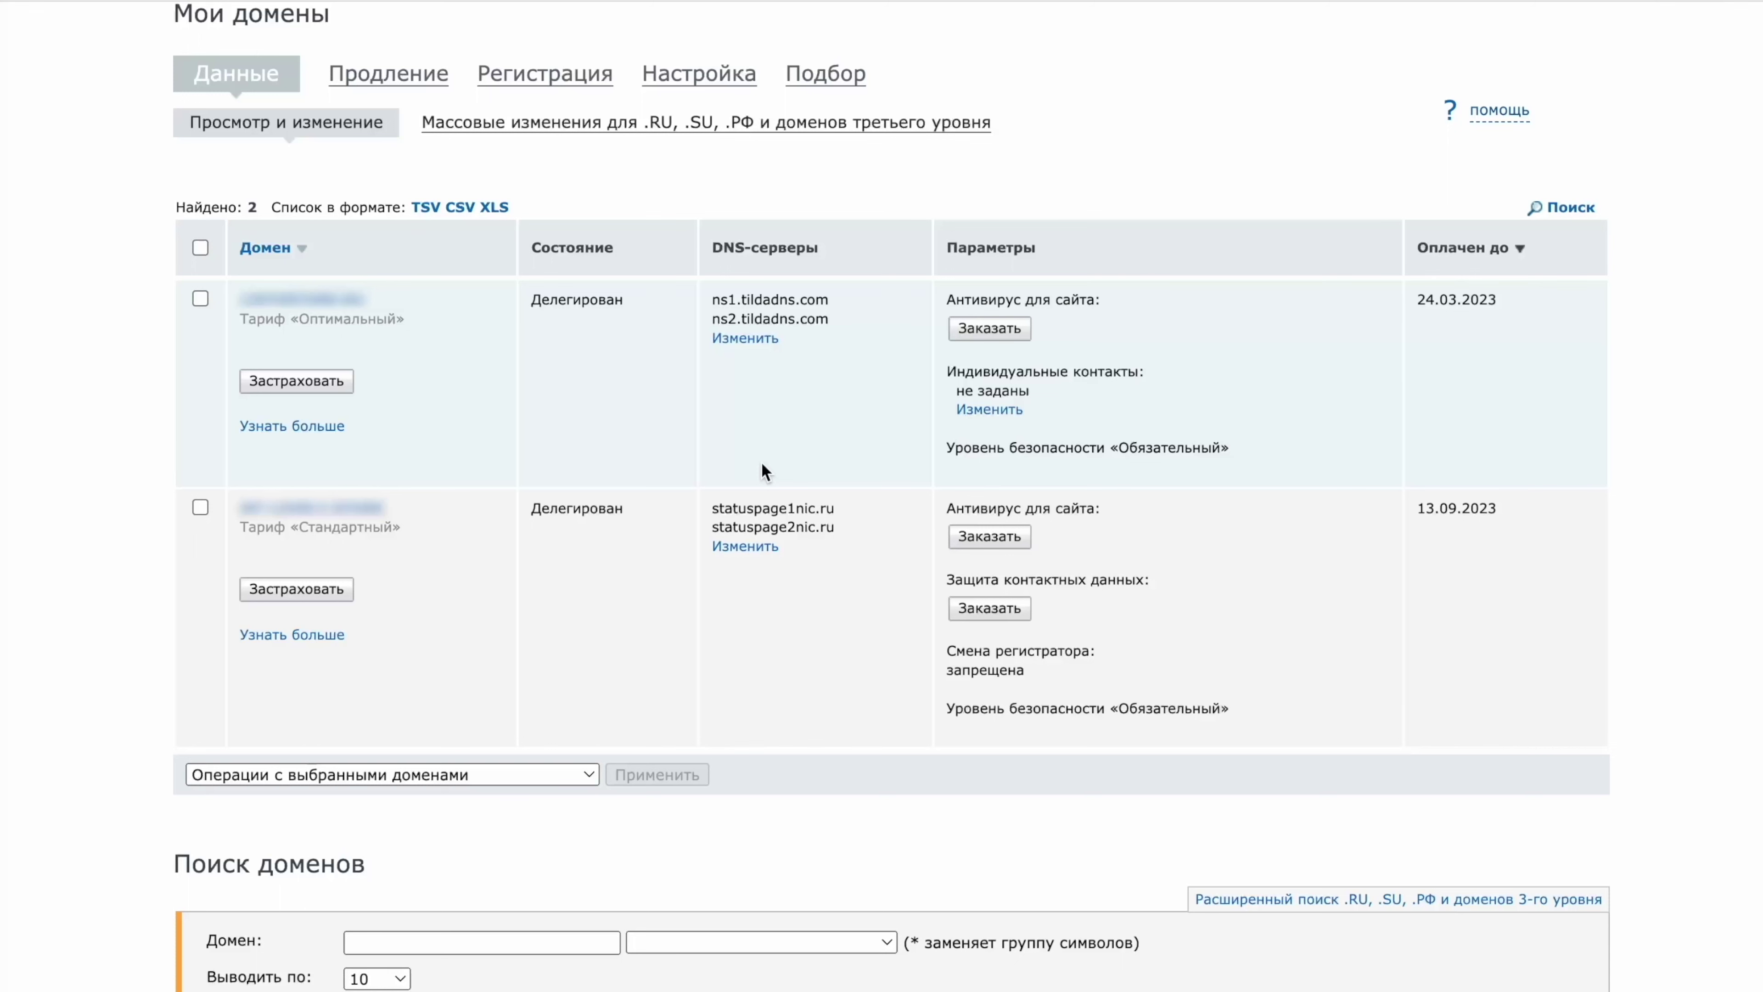
Step: At RU-CENTER, set the second listed domain's DNS servers to ns1.tildadns.com and ns2.tildadns.com and save the changes
{"action": "left_click", "coordinate": [744, 546]}
{"action": "left_click", "coordinate": [637, 452]}
{"action": "key", "text": "ctrl+a"}
{"action": "type", "text": "ns1.tildadns.com"}
{"action": "left_click", "coordinate": [626, 475]}
{"action": "key", "text": "ctrl+a"}
{"action": "type", "text": "ns2.tildadns.com"}
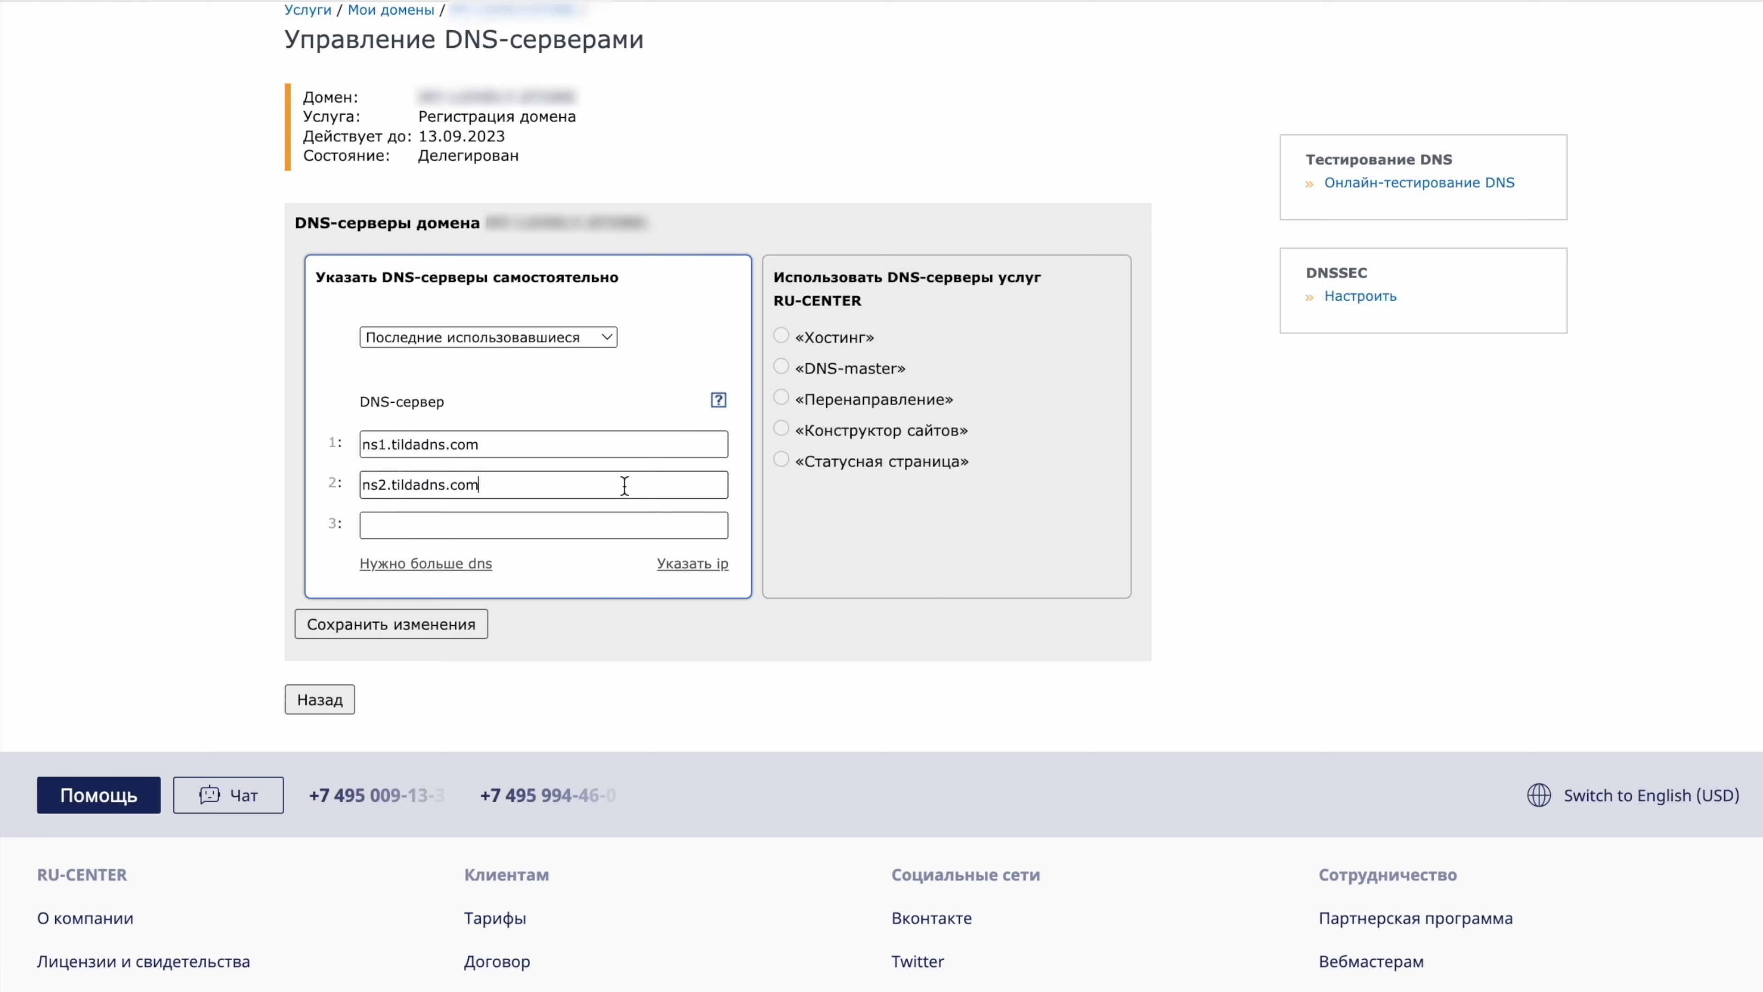
{"action": "left_click", "coordinate": [392, 624]}
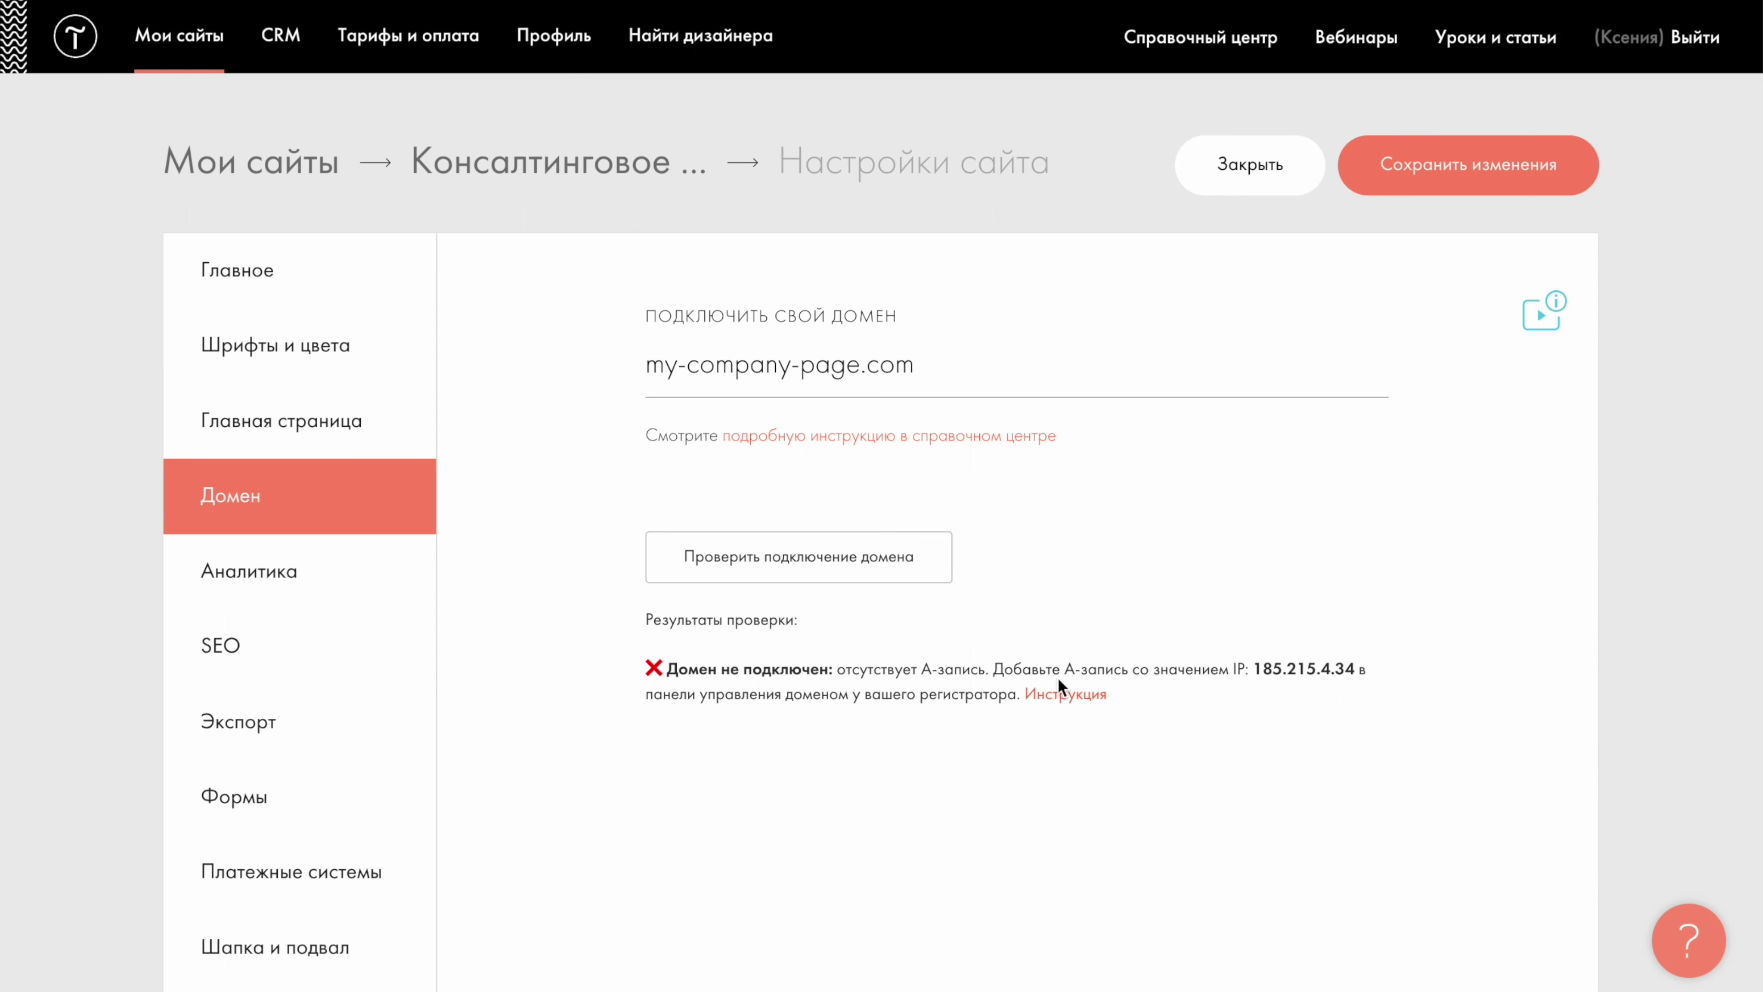
Step: Check the connection of my-company-page.com in the Tilda site's domain settings and open the site at that address
{"action": "left_click", "coordinate": [789, 576]}
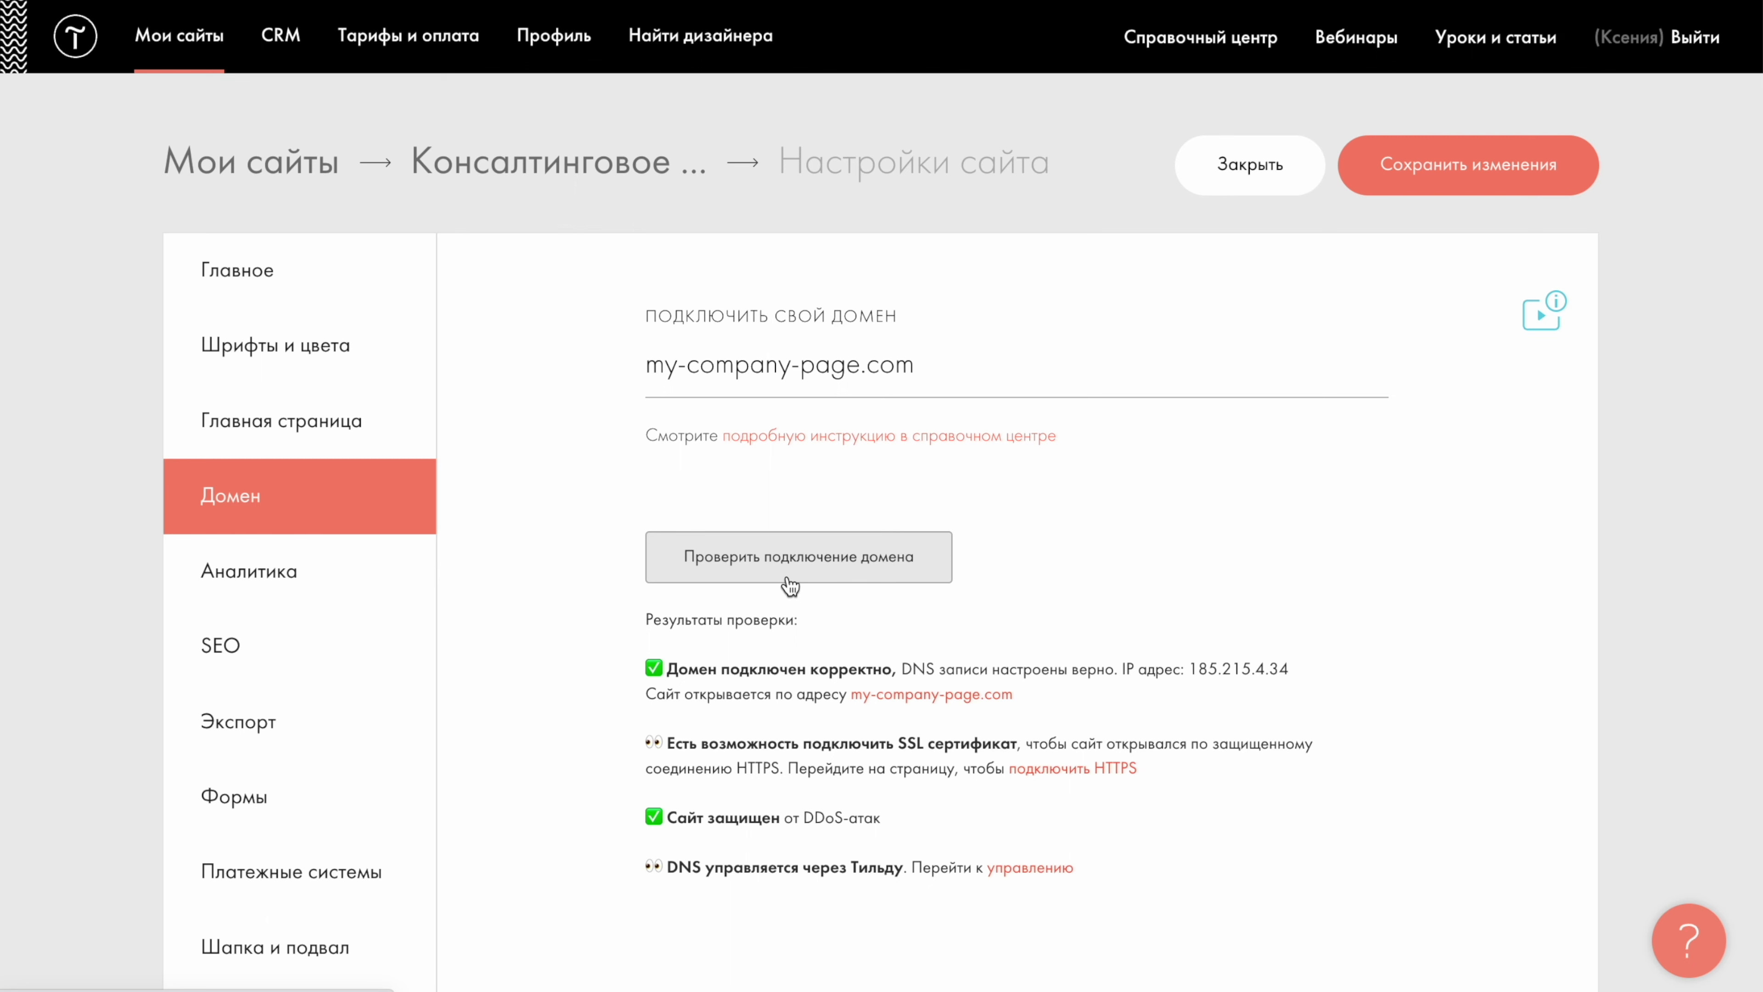
{"action": "left_click", "coordinate": [905, 692]}
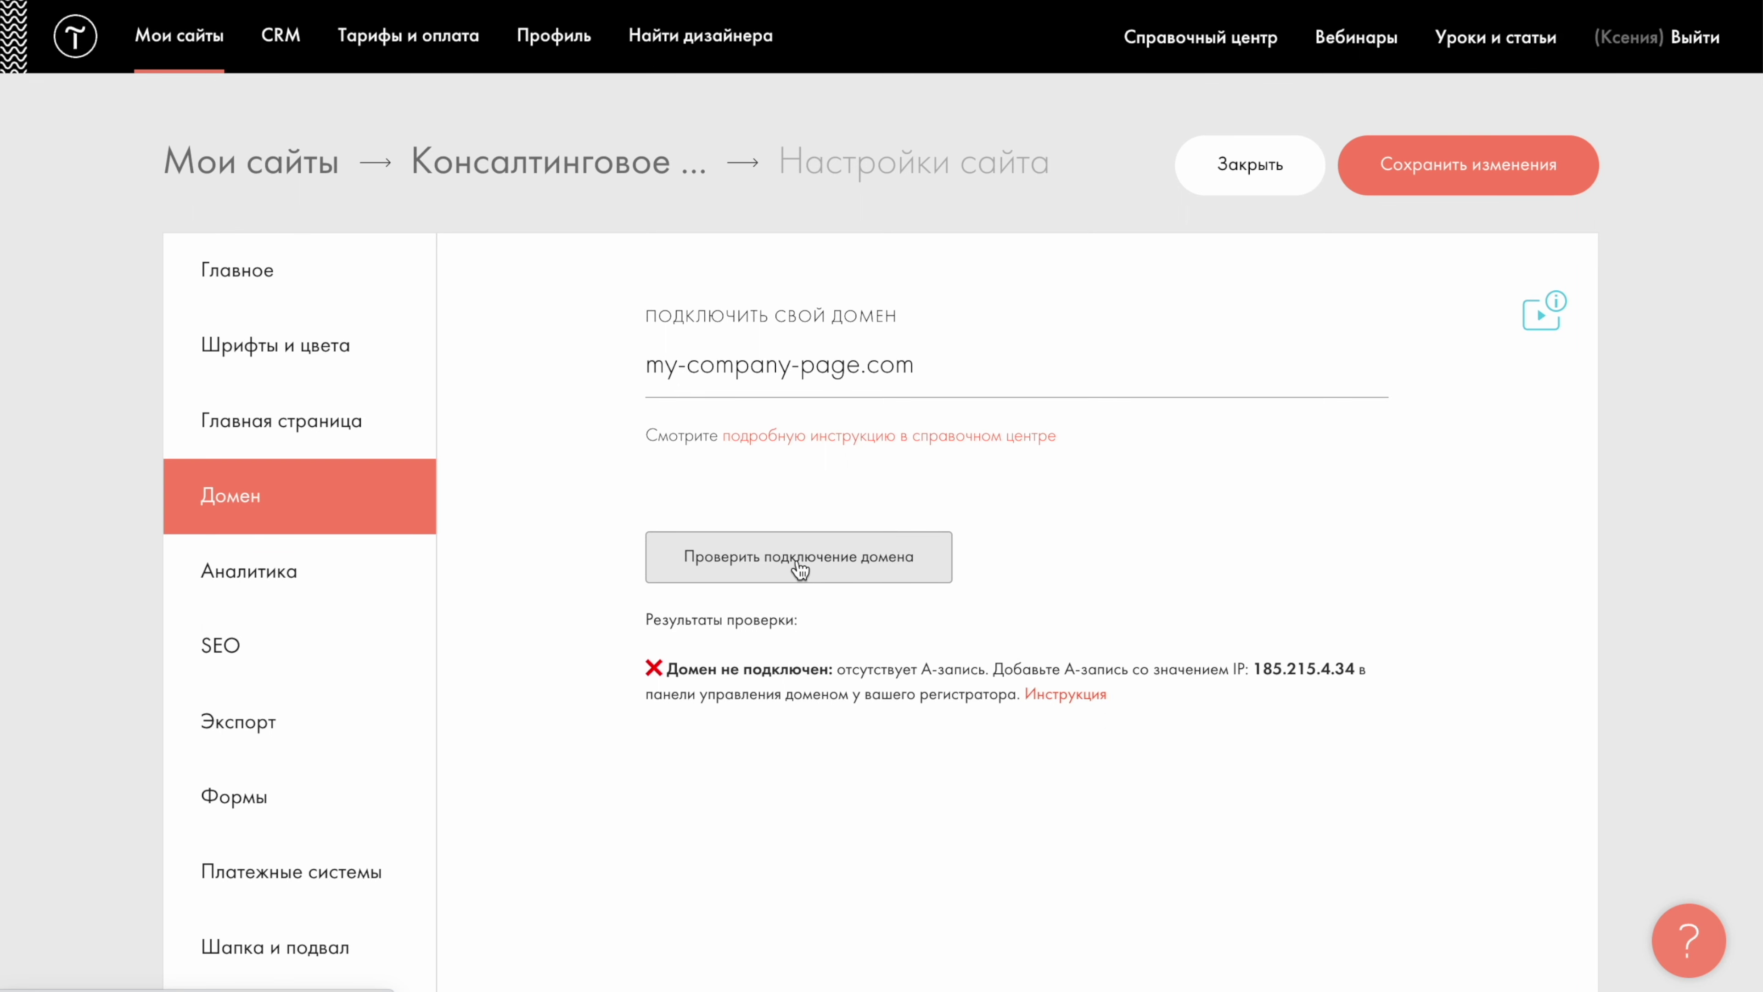
{"action": "left_click", "coordinate": [800, 568]}
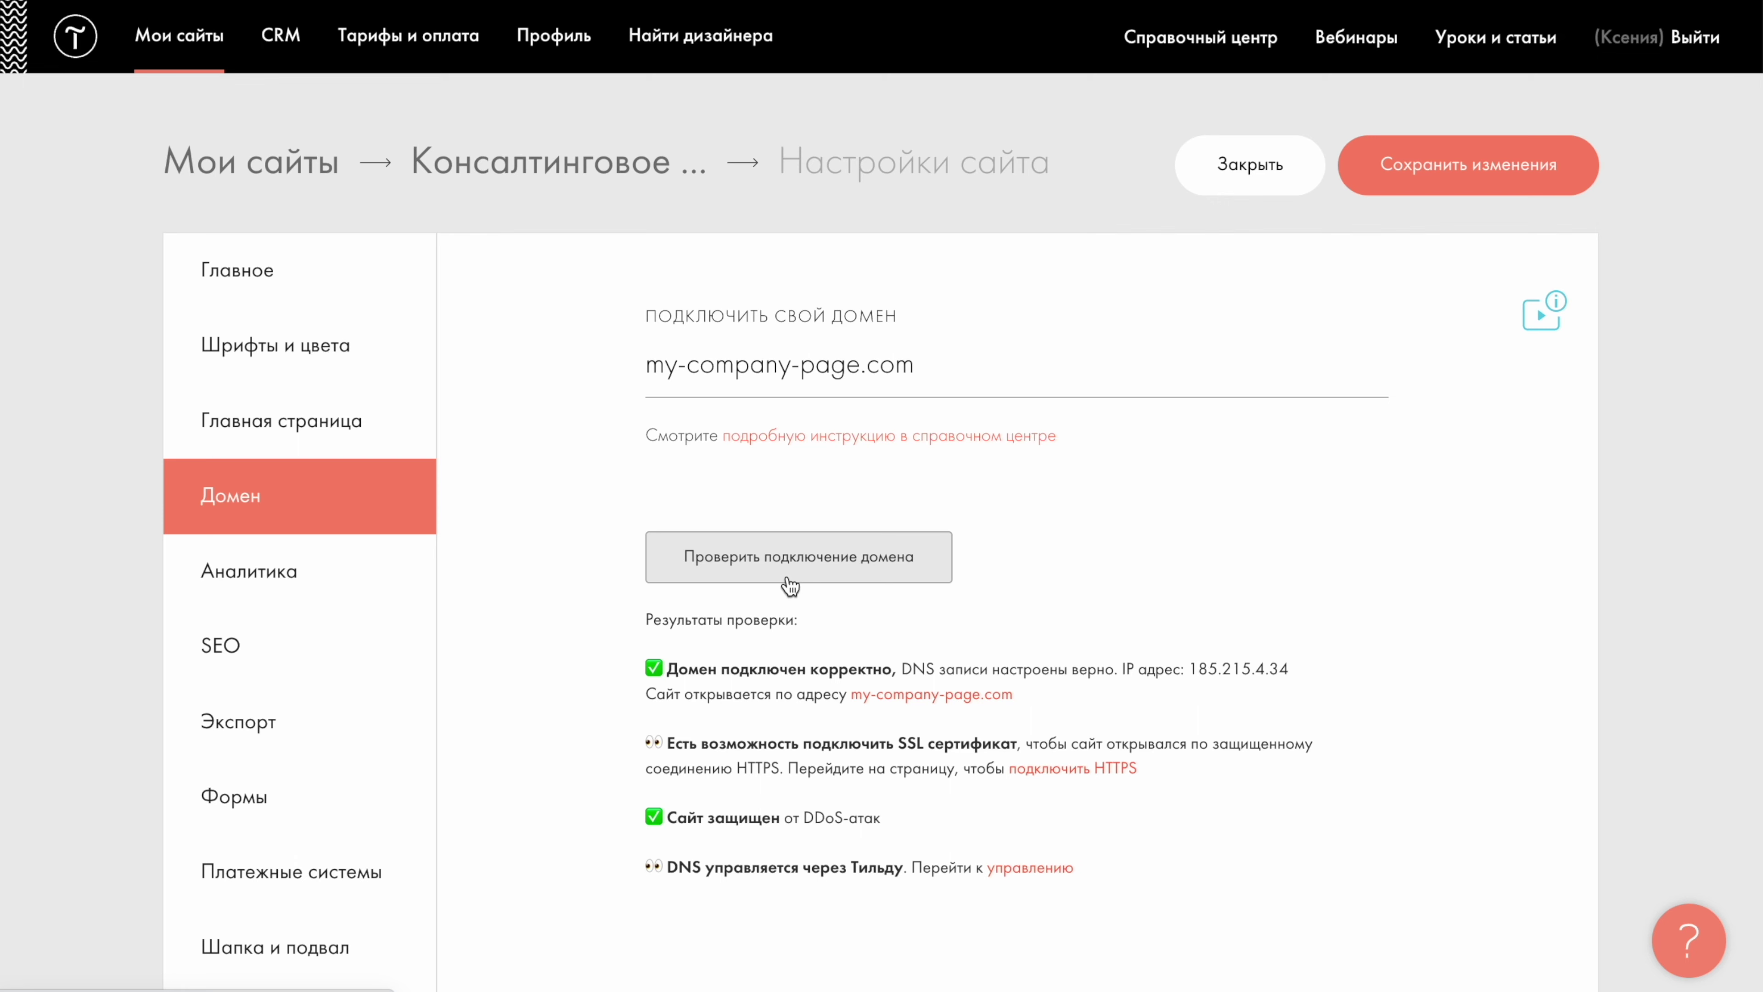
Step: Open Tilda's DNS management for my-company-page.com and review its DNS records, mail and subdomain options
{"action": "left_click", "coordinate": [1012, 870]}
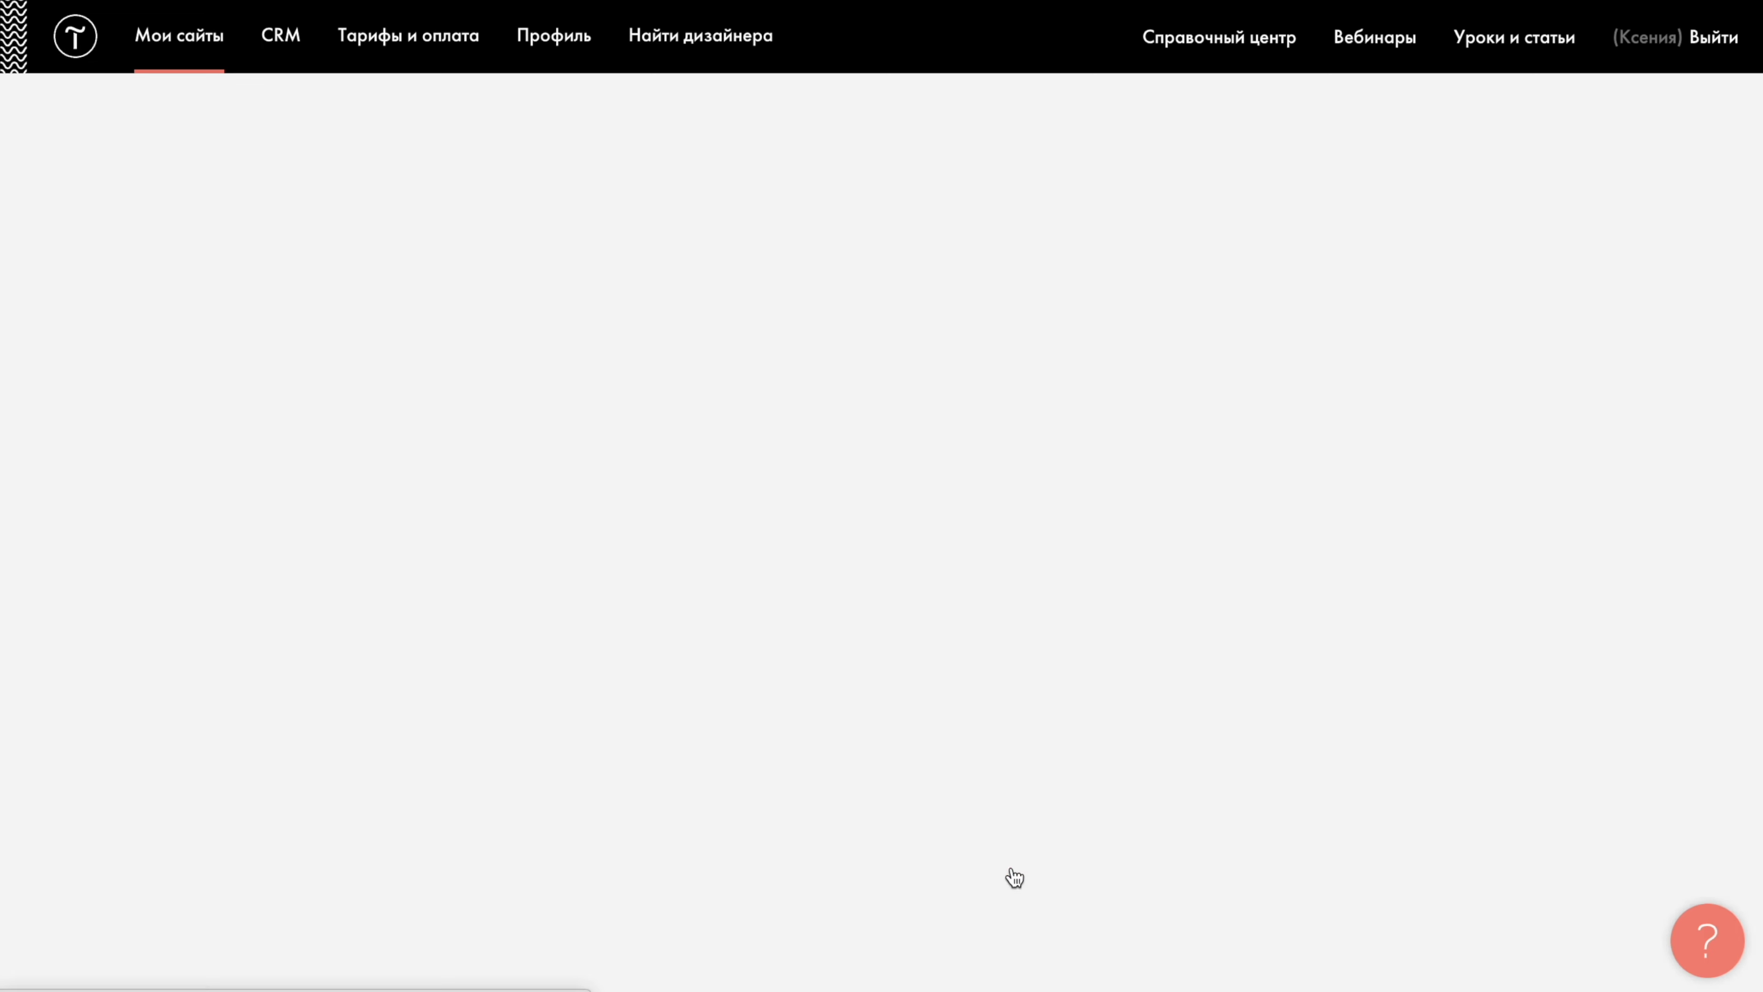
{"action": "scroll", "coordinate": [665, 59], "scroll_direction": "down", "scroll_amount": 5}
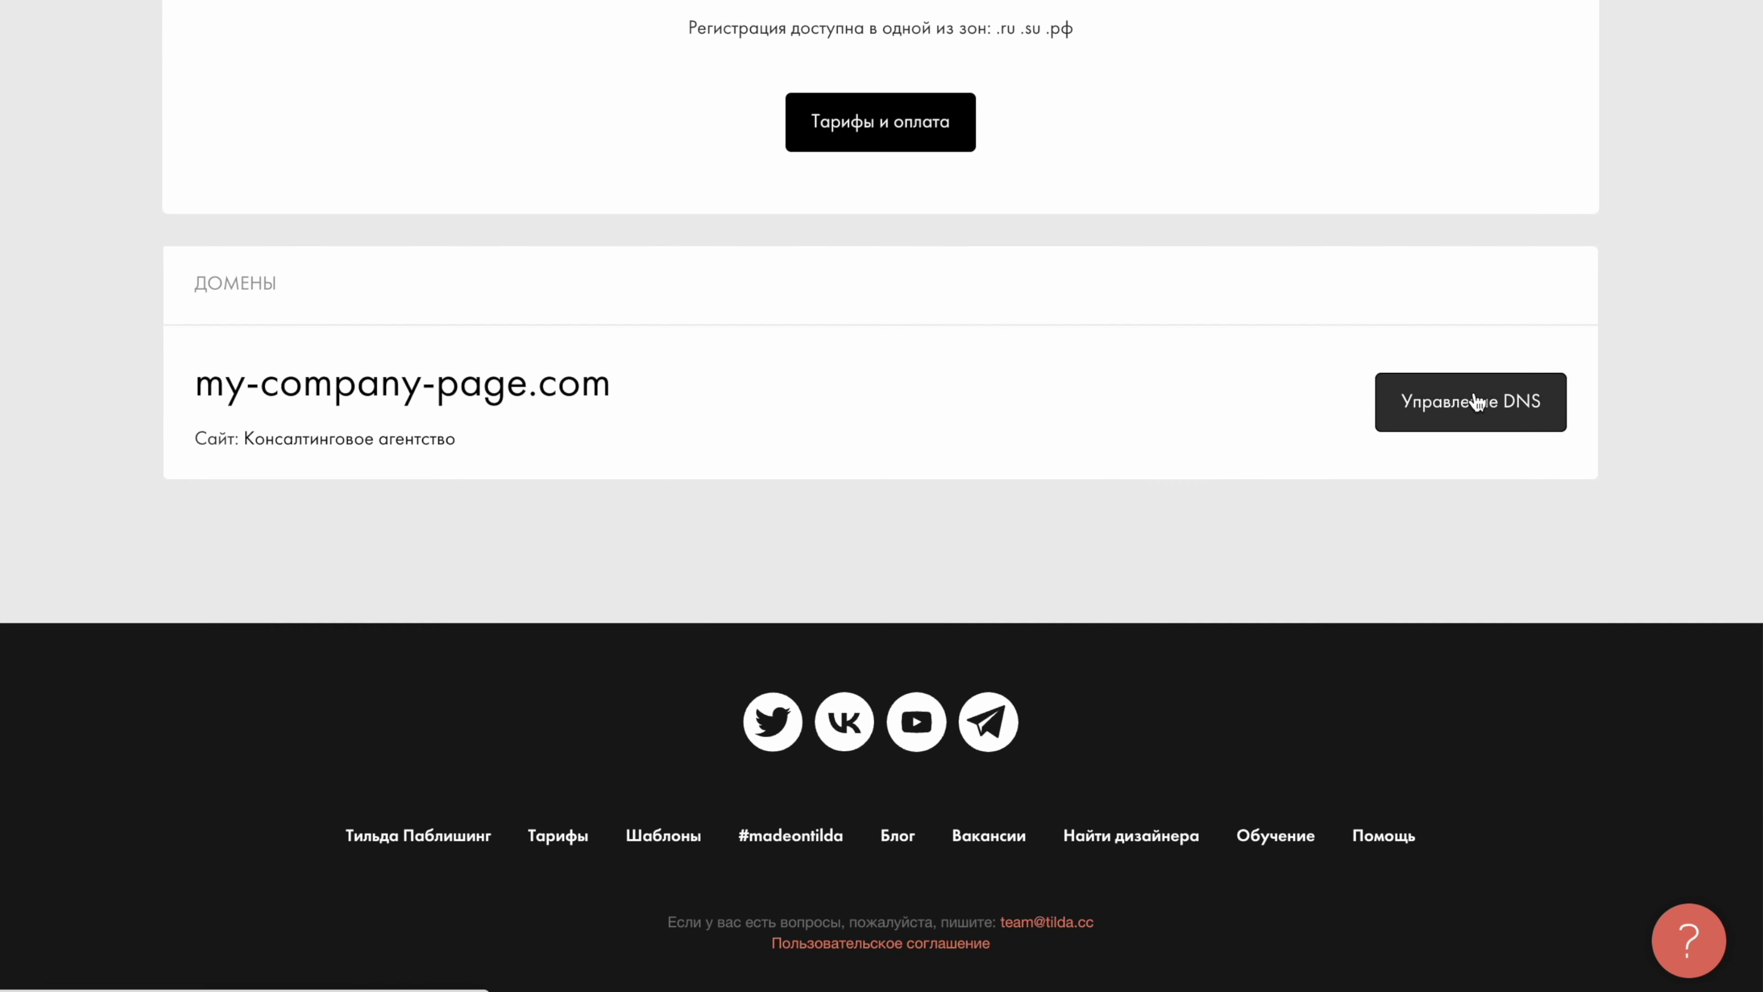
{"action": "left_click", "coordinate": [1475, 402]}
{"action": "scroll", "coordinate": [1476, 402], "scroll_direction": "down", "scroll_amount": 5}
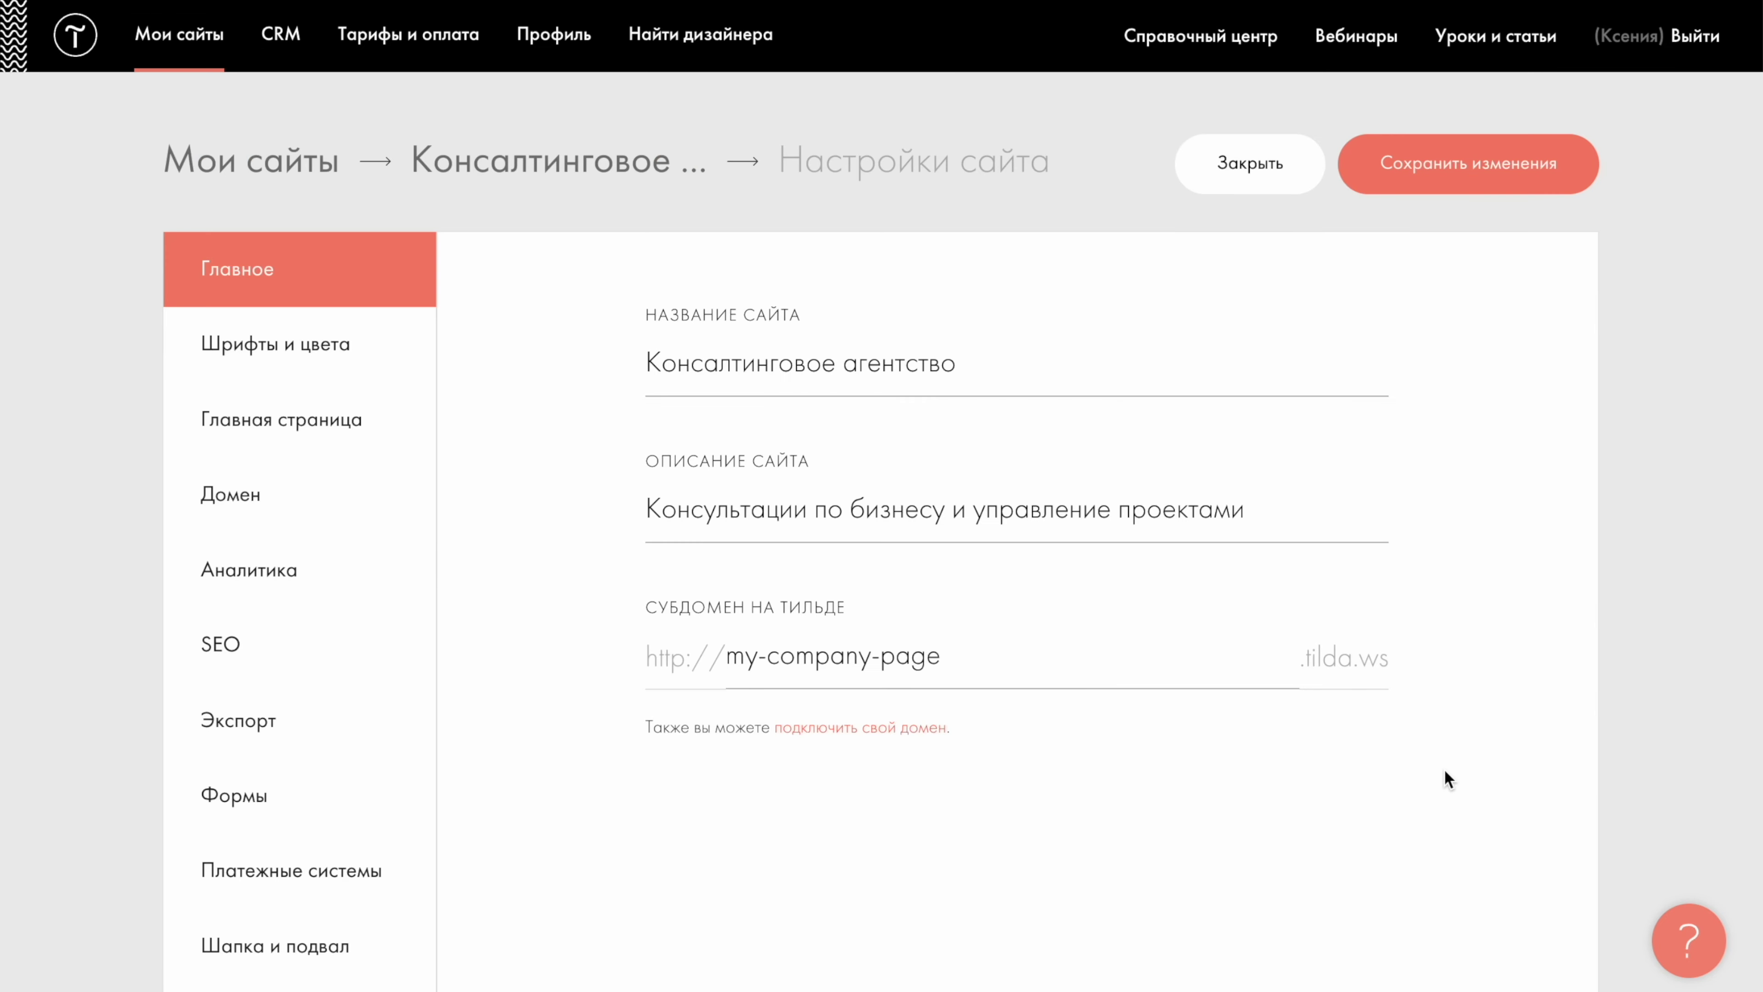
Step: Turn on the secure HTTPS protocol for my-company-page.com from the site's SEO settings and refresh the certificate status
{"action": "left_click", "coordinate": [381, 437]}
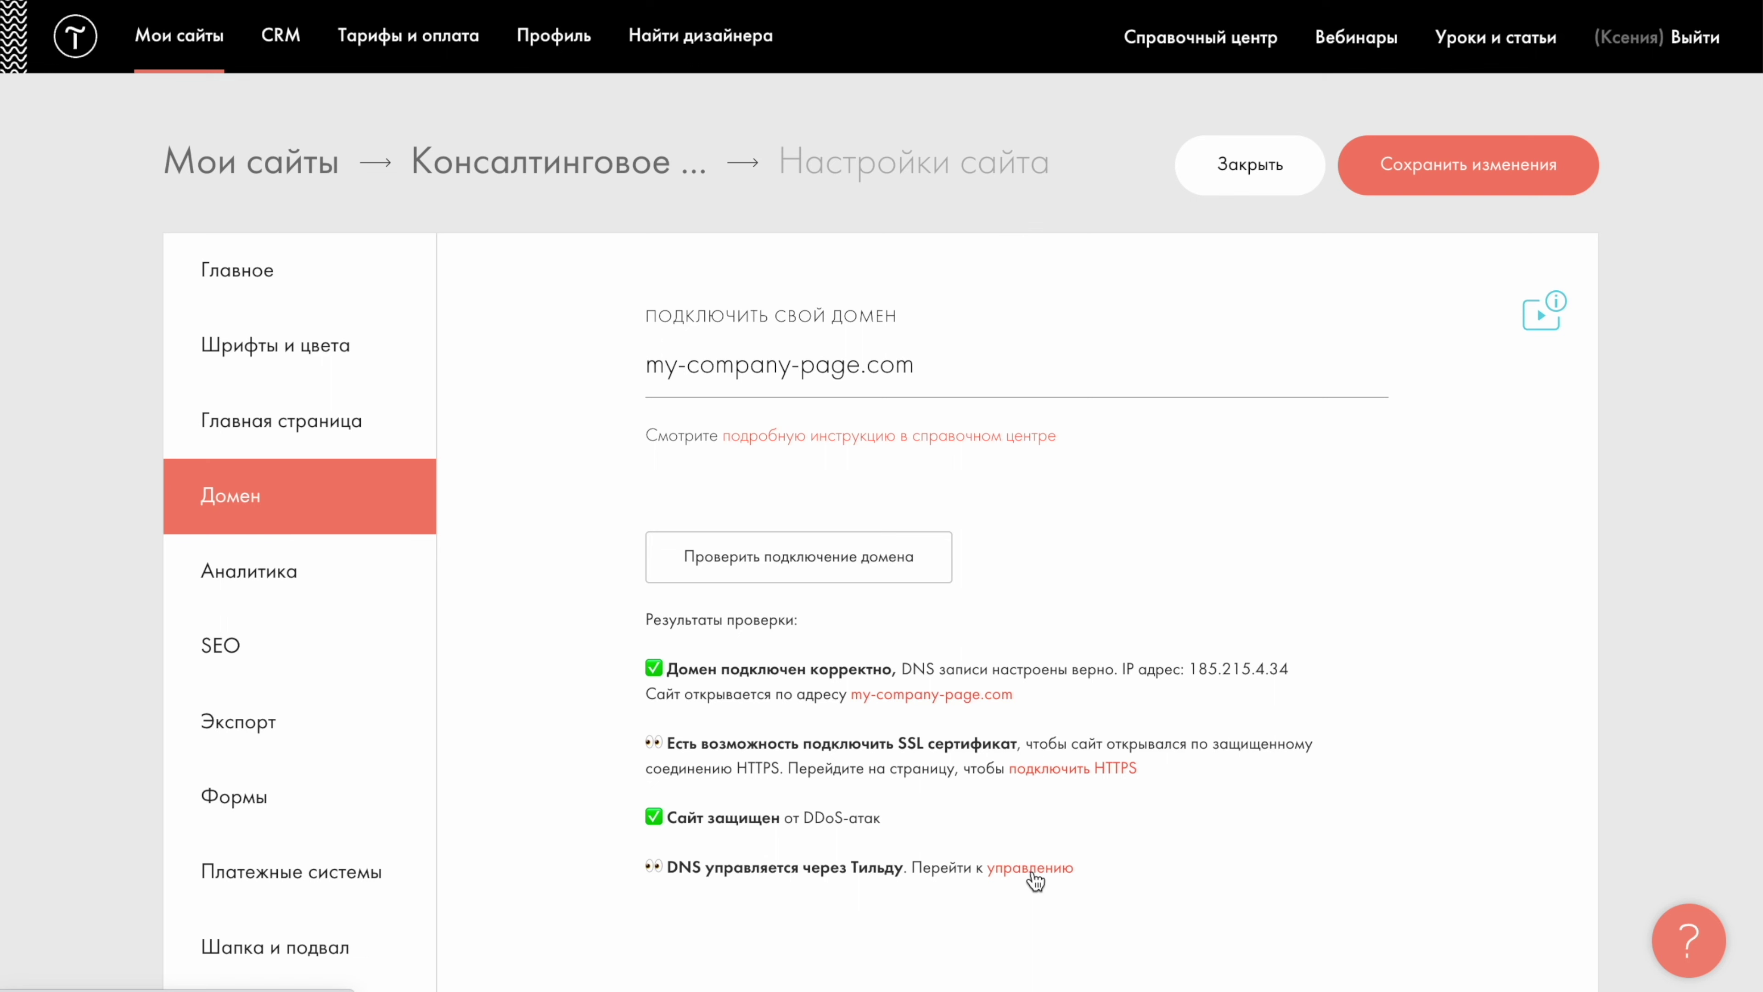
{"action": "left_click", "coordinate": [309, 665]}
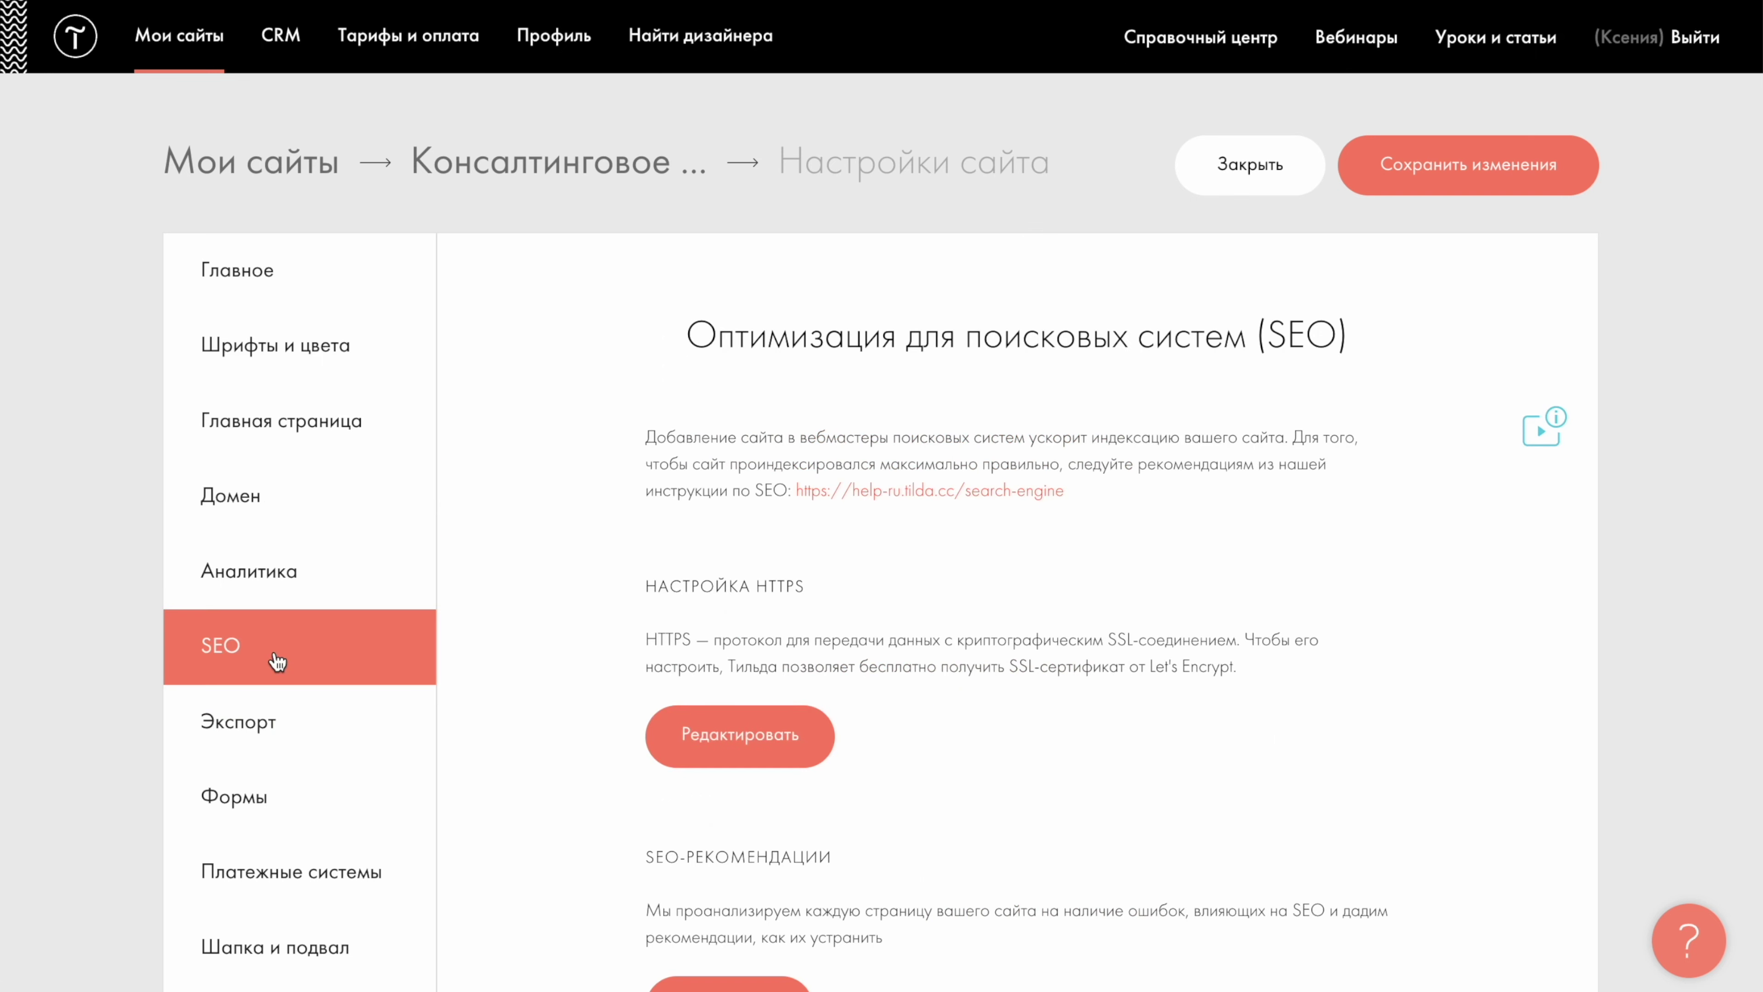
{"action": "left_click", "coordinate": [769, 739]}
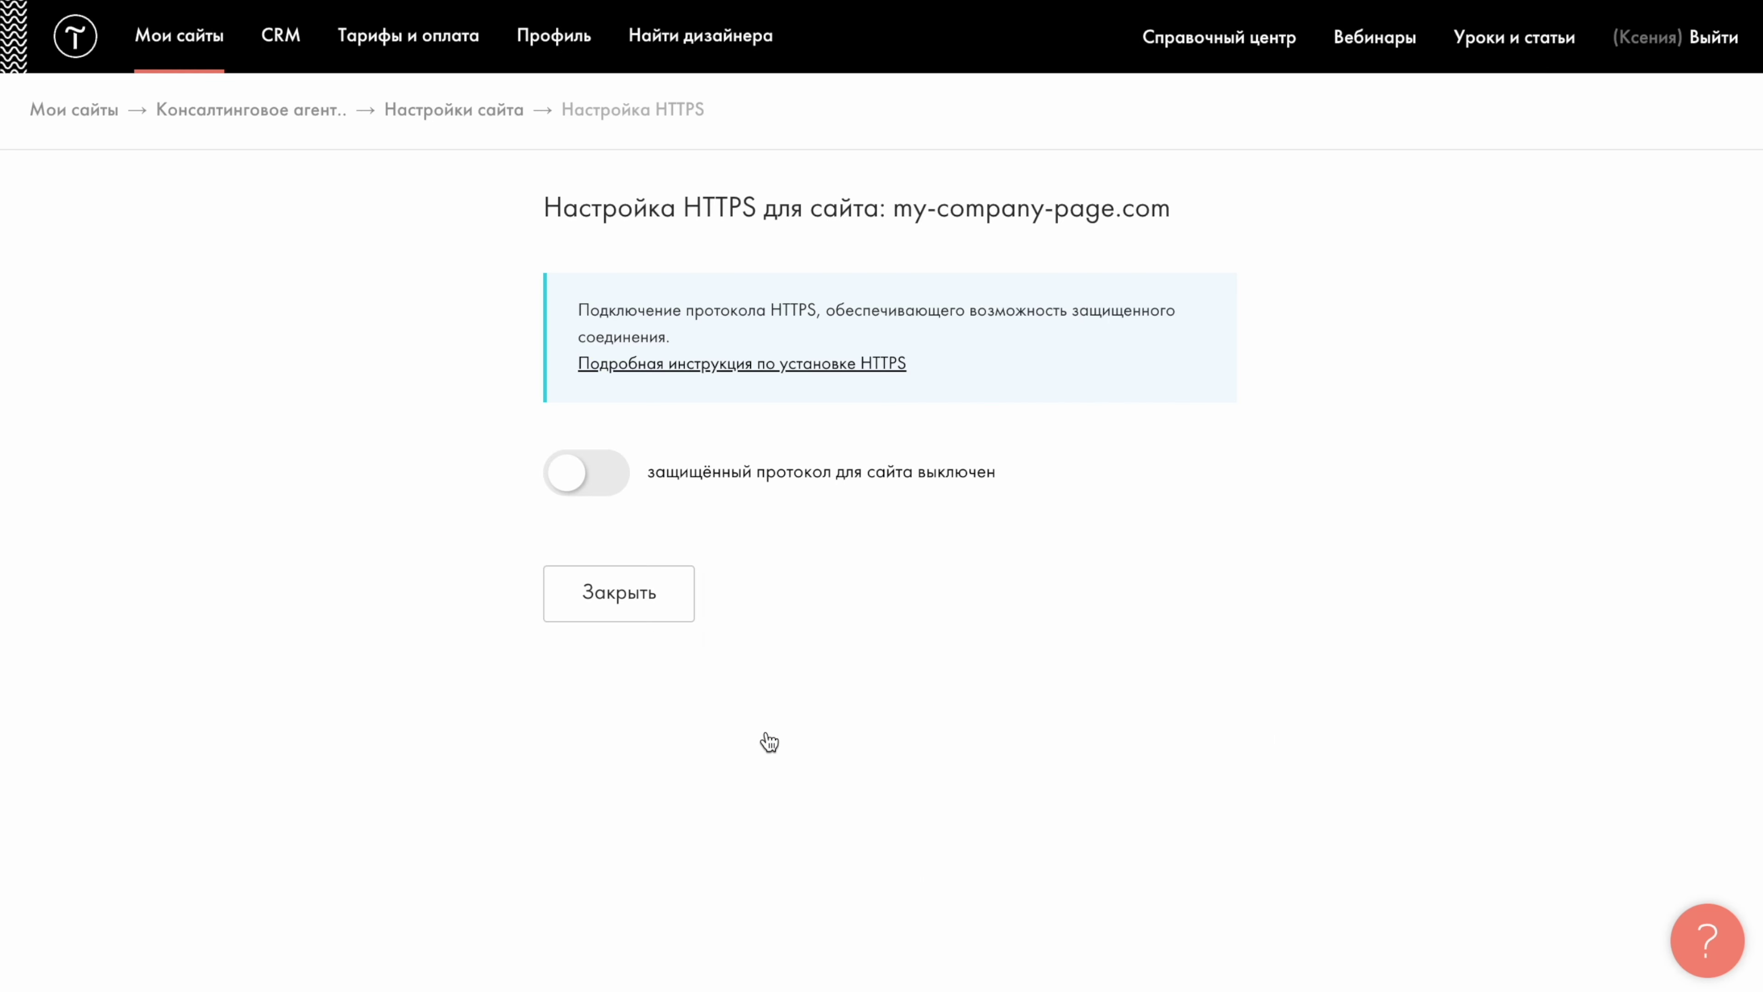
{"action": "left_click", "coordinate": [587, 487]}
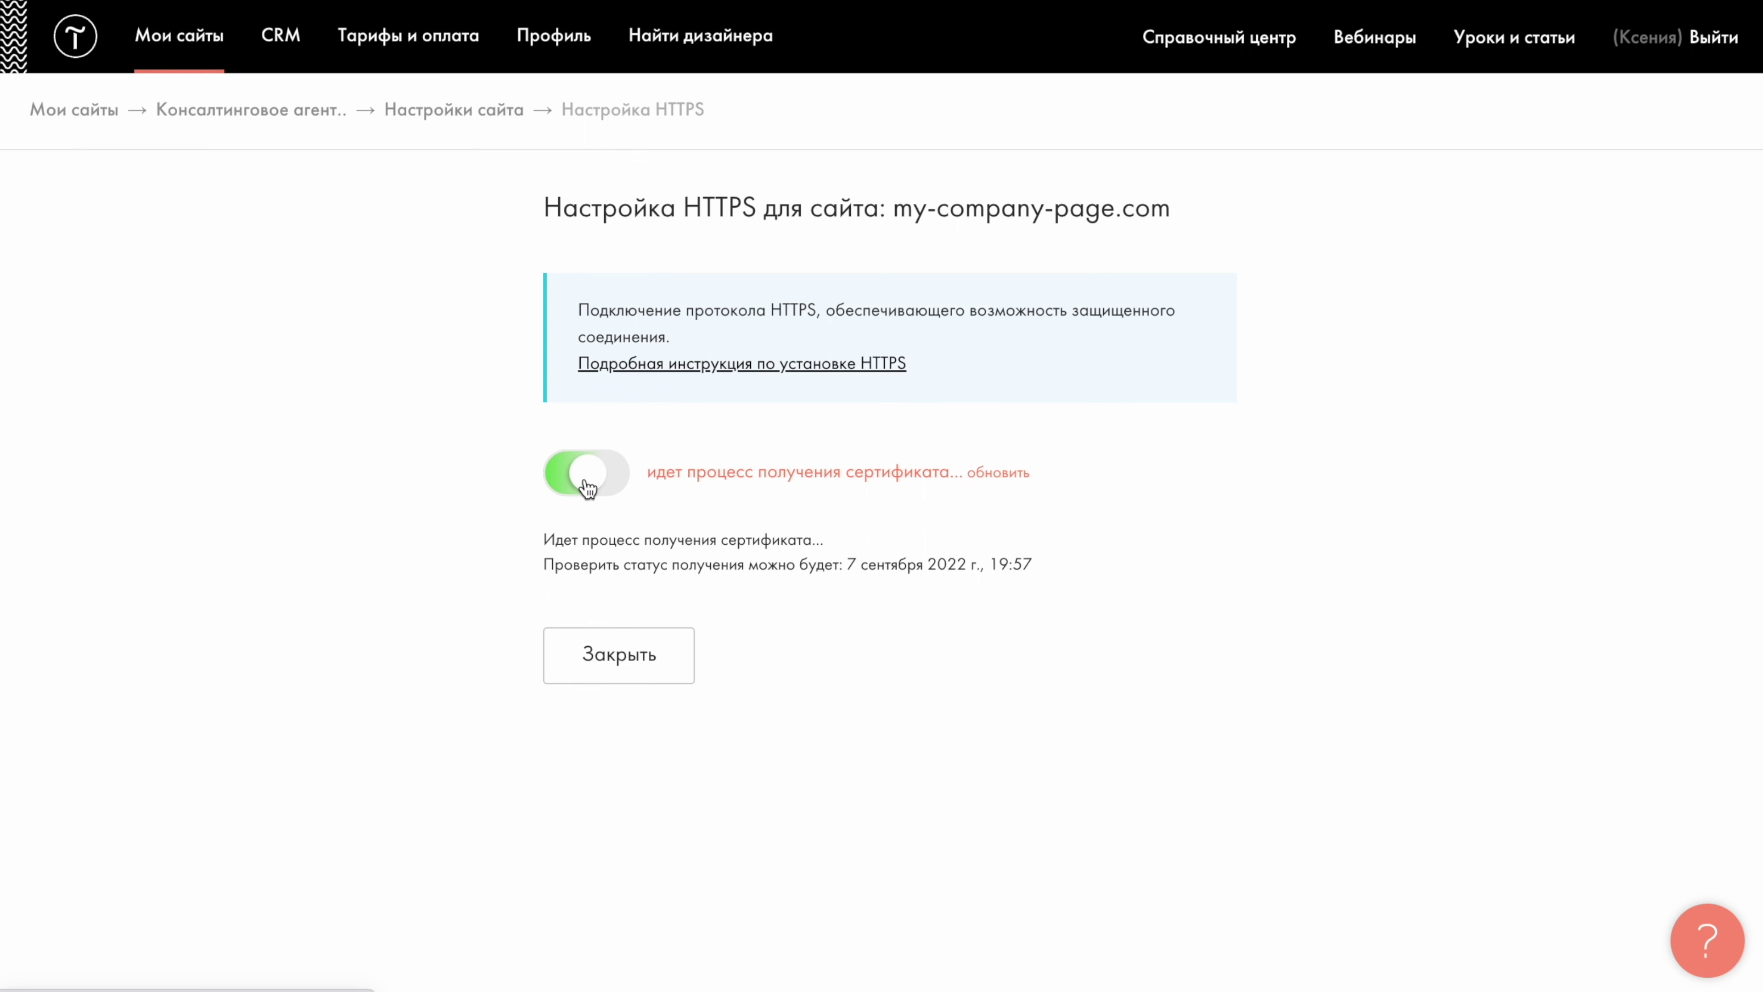
{"action": "left_click", "coordinate": [996, 473]}
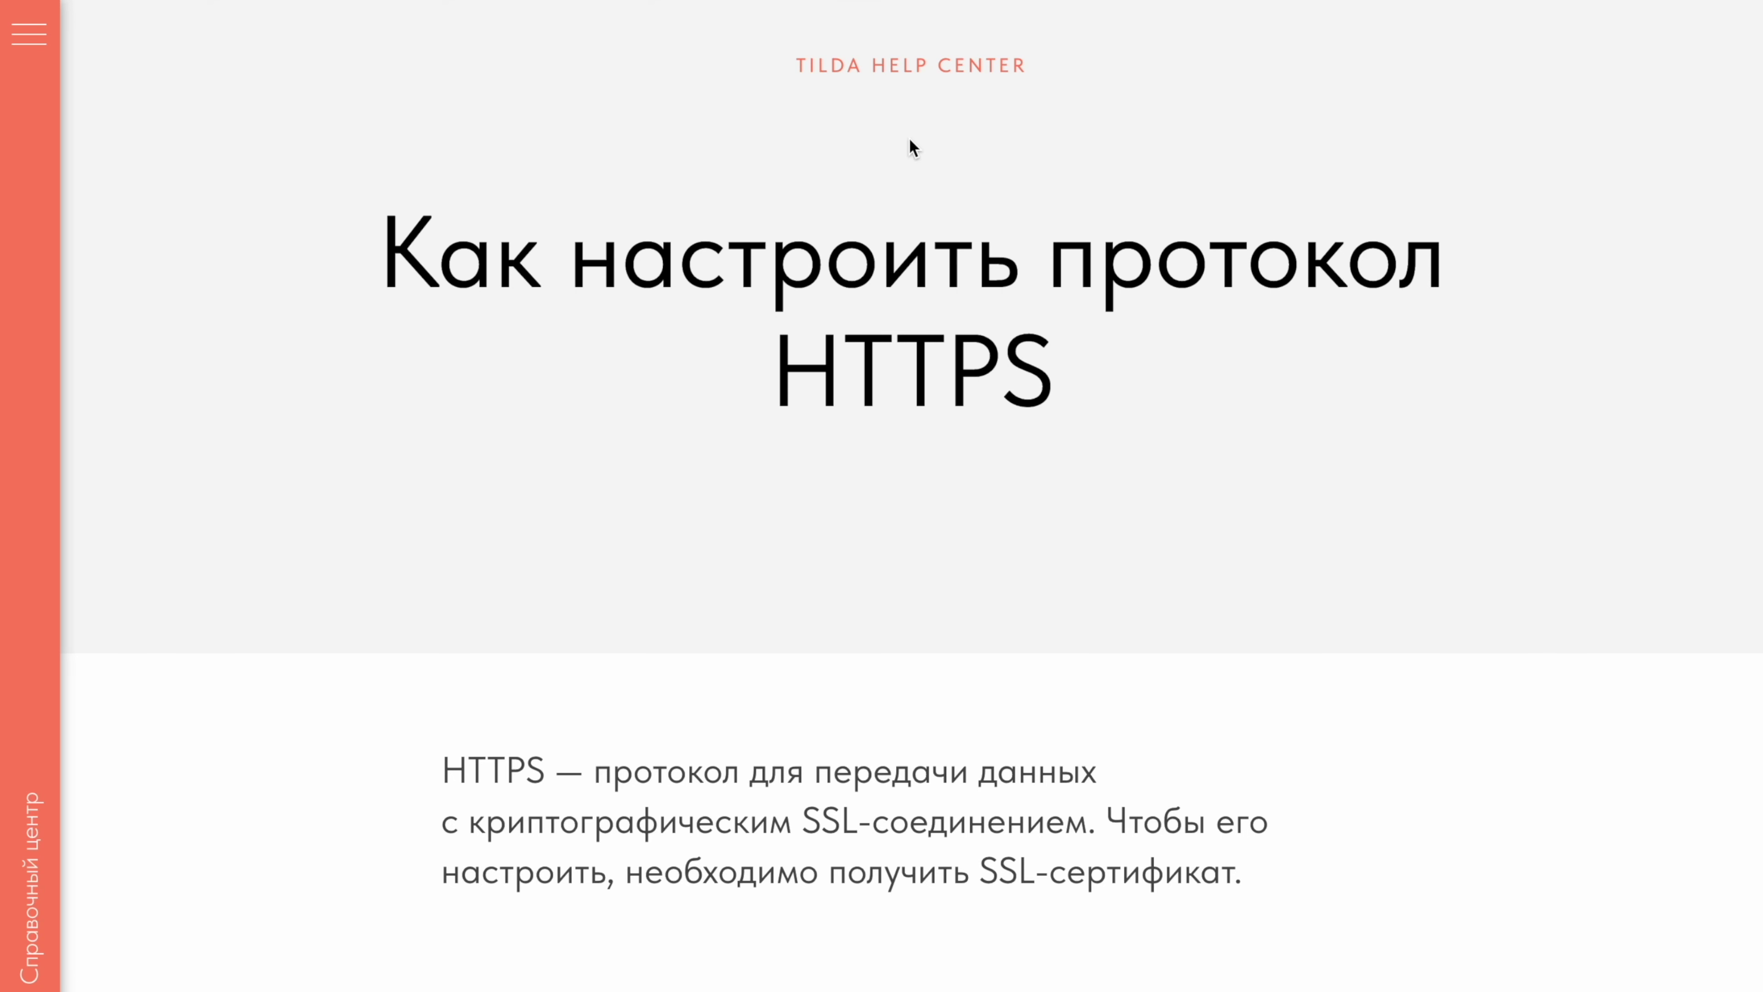
Step: Review the Tilda Help Center articles on setting up HTTPS and connecting mail to a custom domain
{"action": "scroll", "coordinate": [909, 136], "scroll_direction": "down", "scroll_amount": 15}
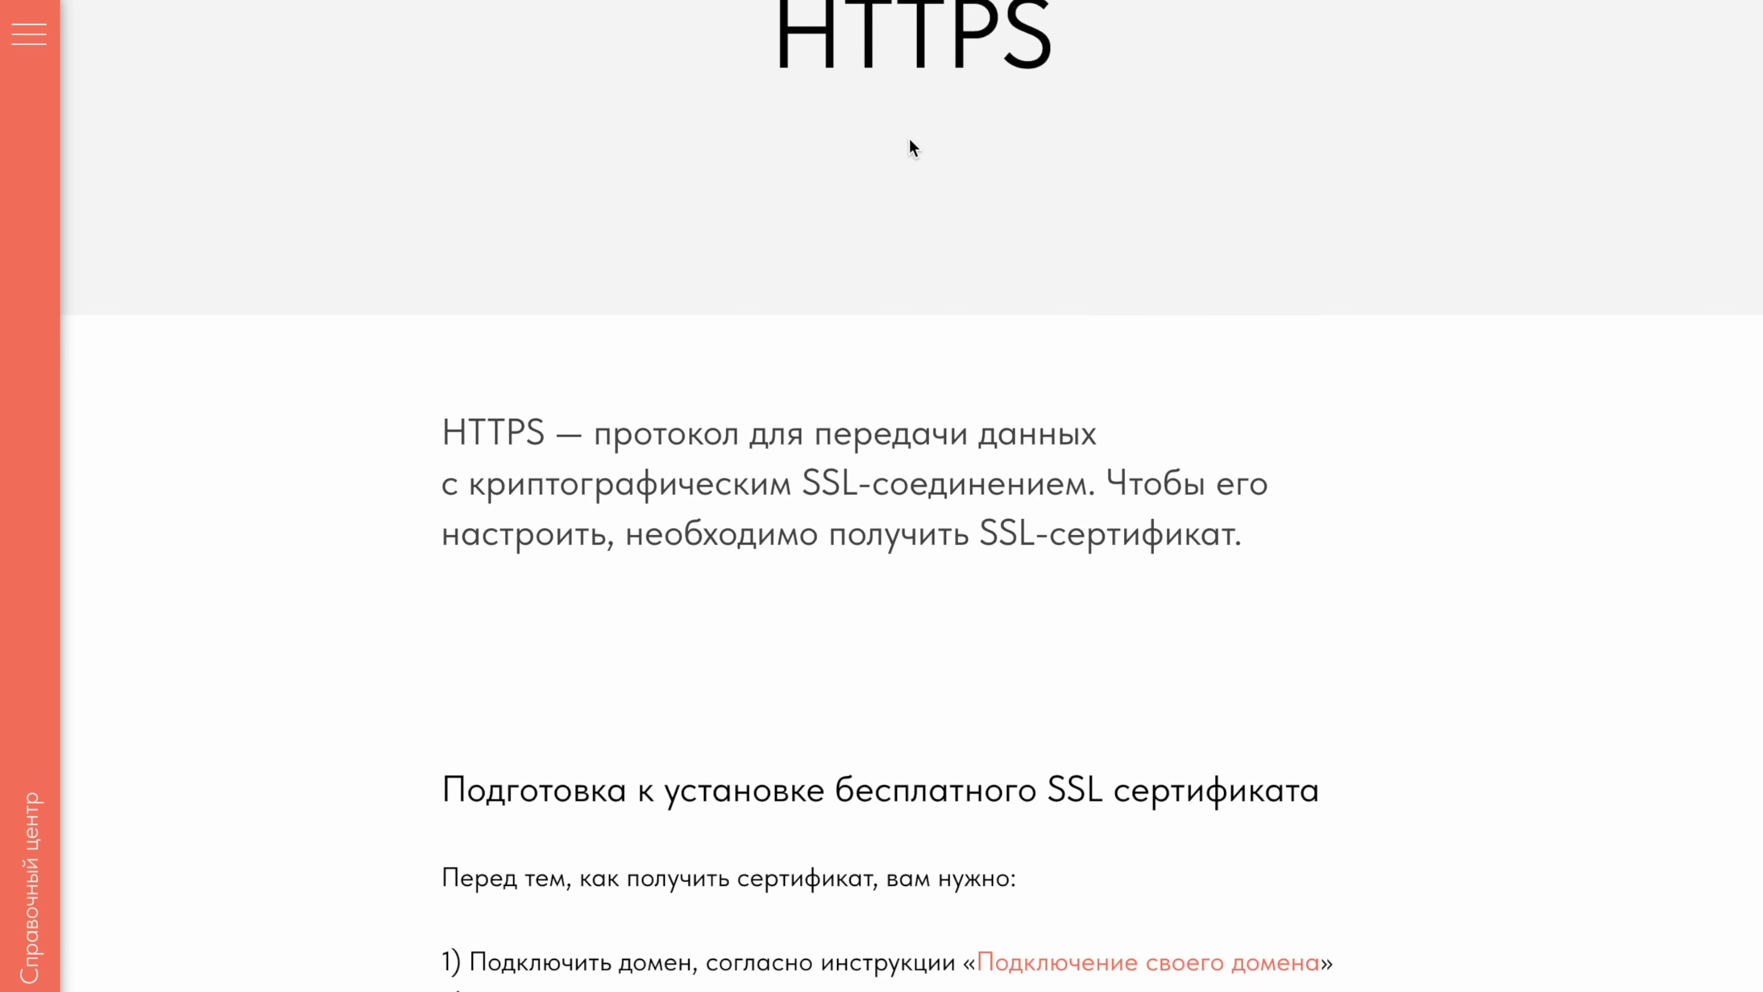
{"action": "scroll", "coordinate": [909, 139], "scroll_direction": "down", "scroll_amount": 6}
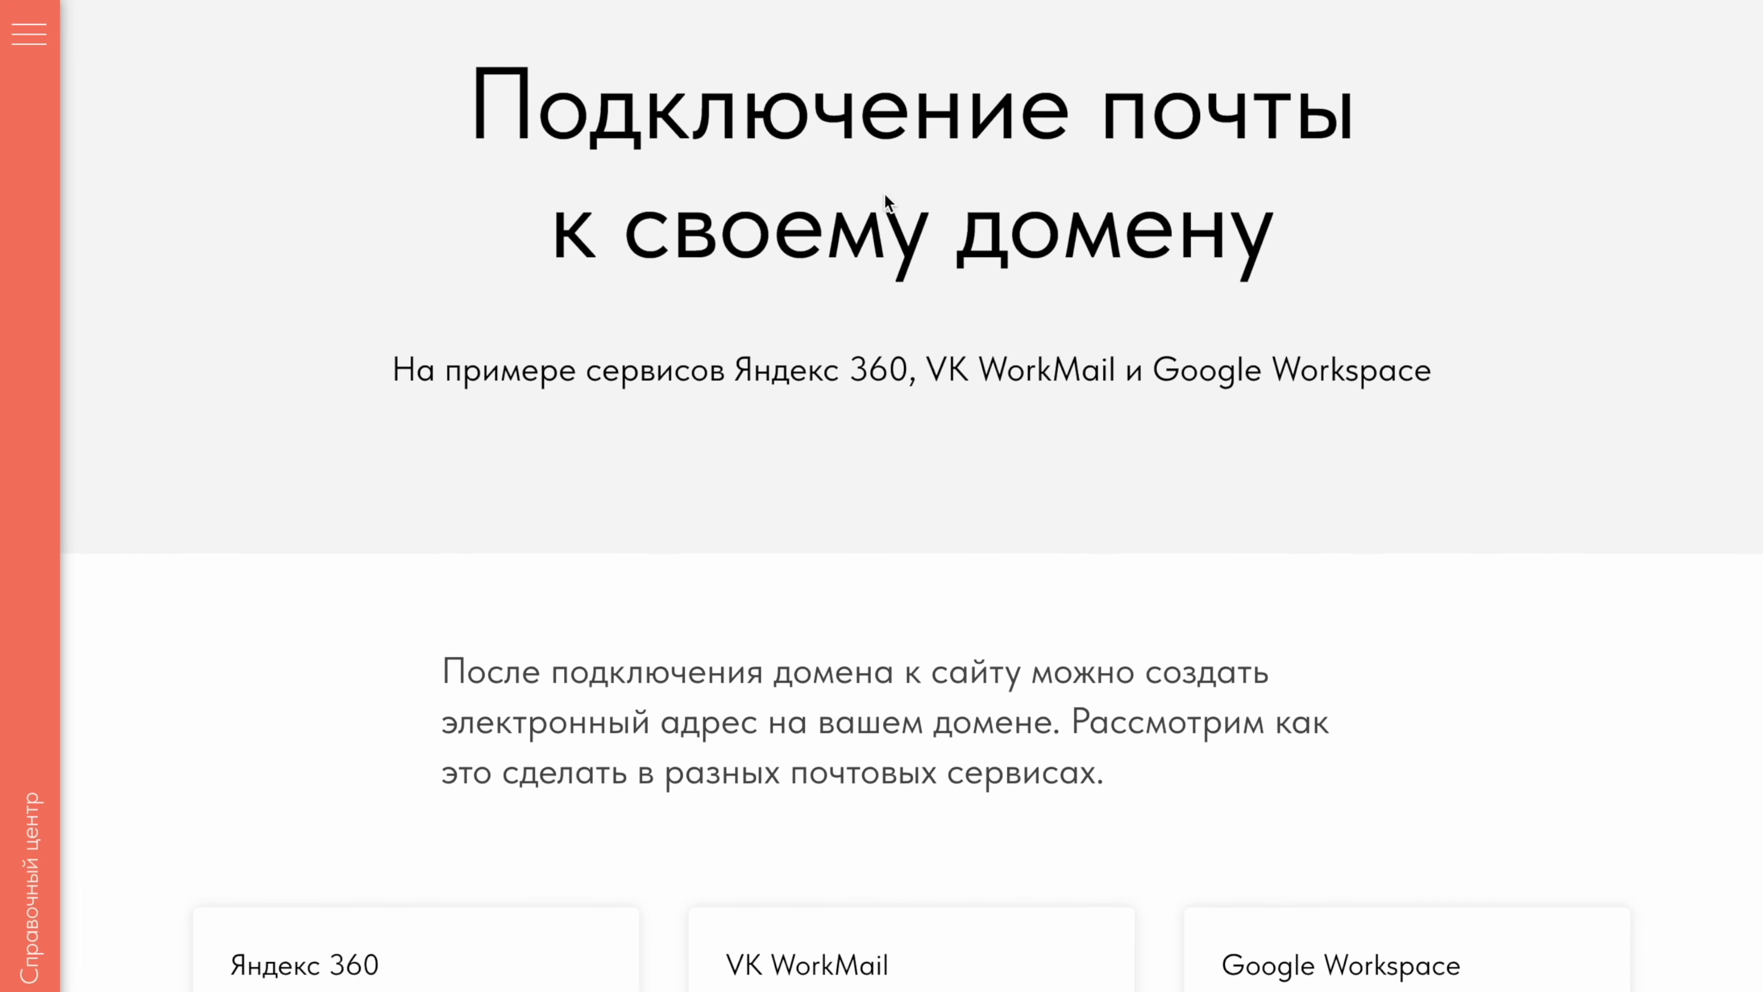
{"action": "scroll", "coordinate": [885, 202], "scroll_direction": "down", "scroll_amount": 4}
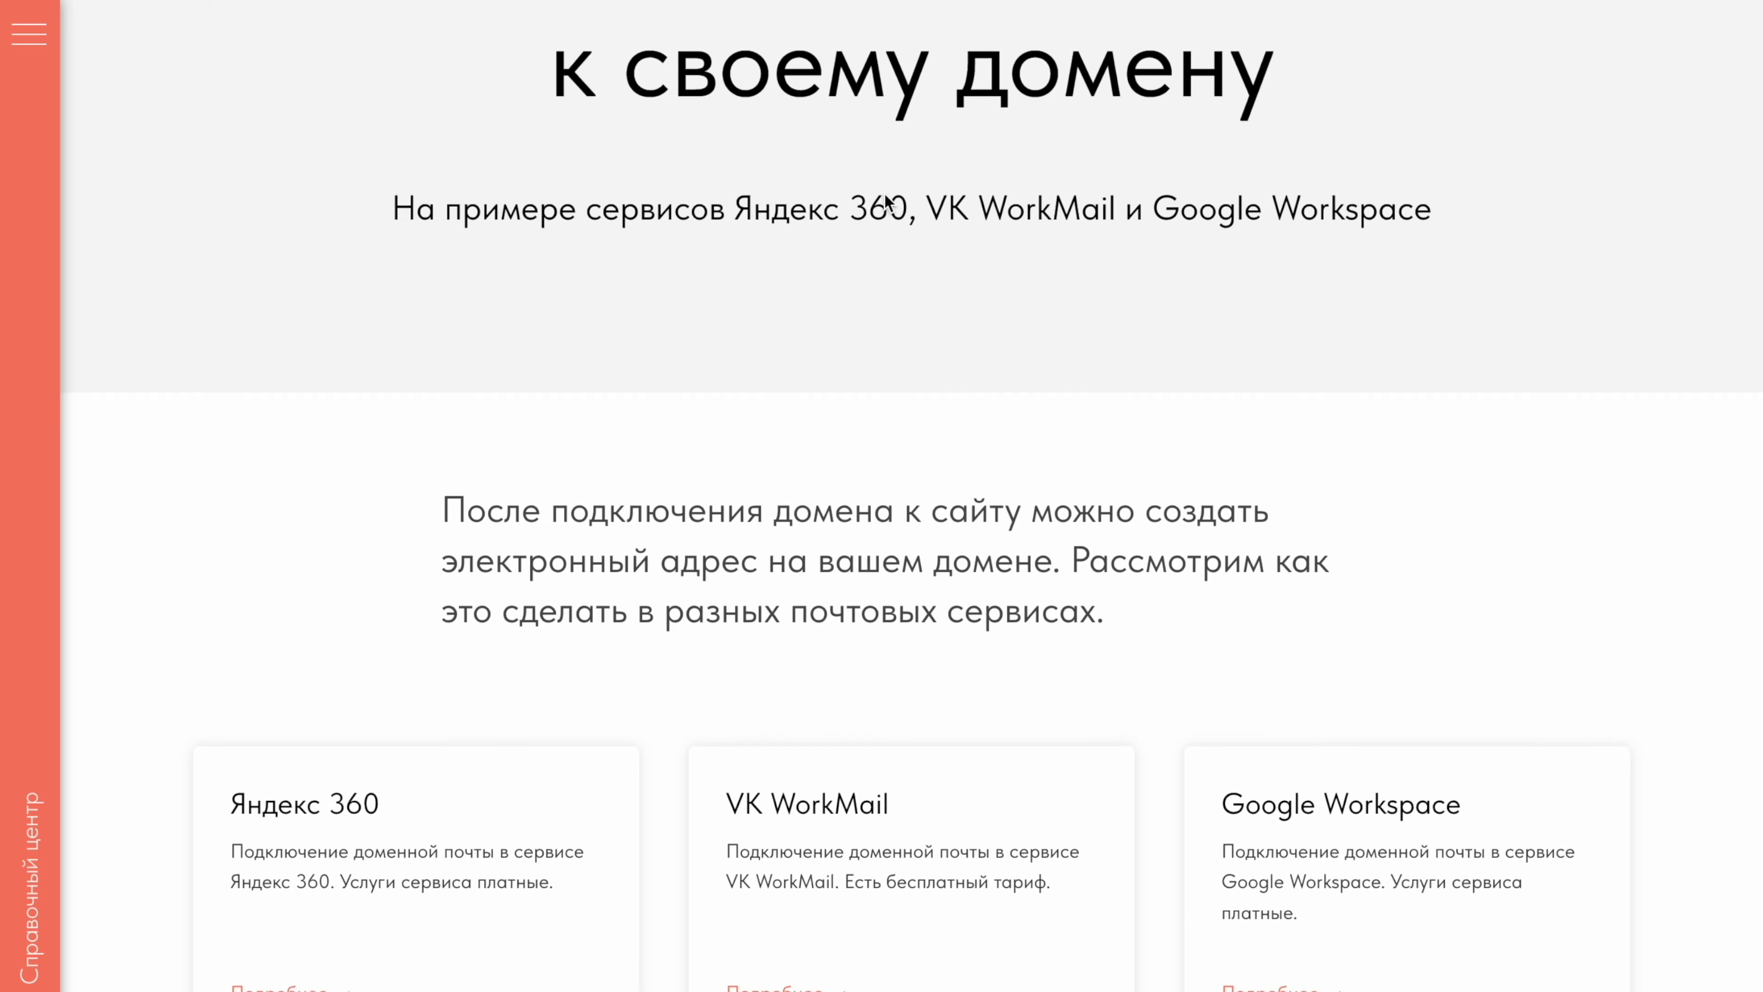
{"action": "scroll", "coordinate": [886, 197], "scroll_direction": "down", "scroll_amount": 1}
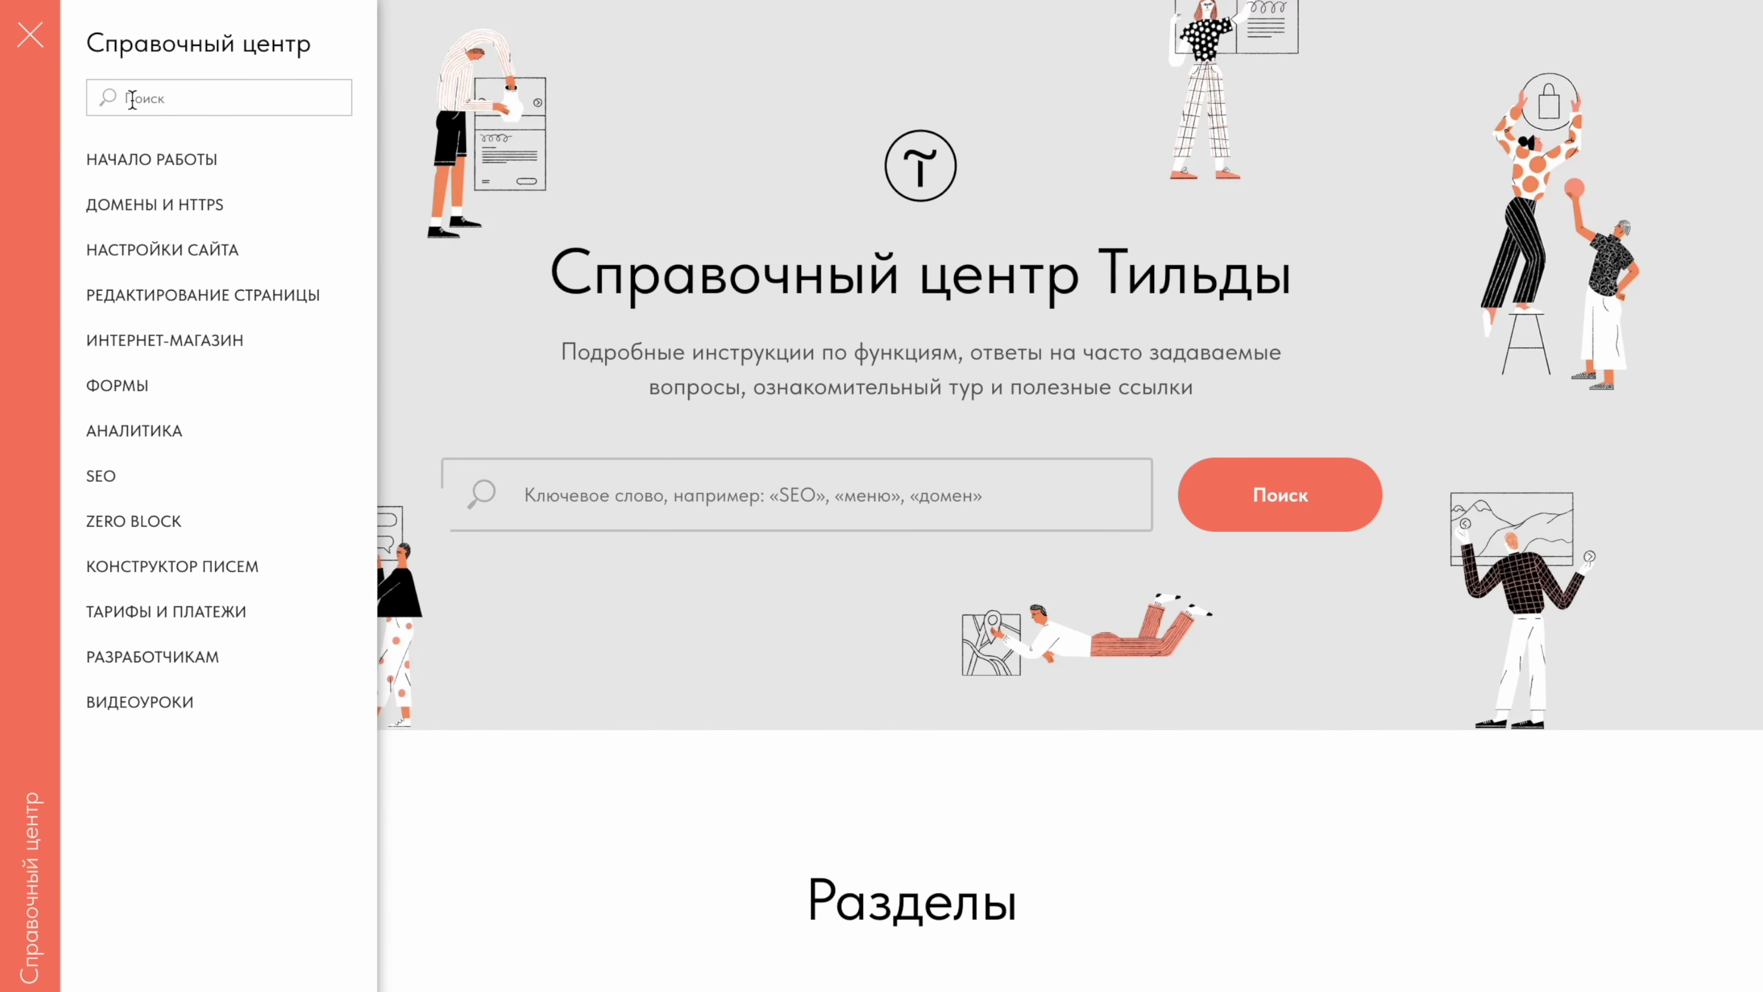
Step: Search the Help Center for "подключение домена", open the article "Подключение домена" and read its short summary of the connection steps
{"action": "left_click", "coordinate": [145, 105]}
{"action": "type", "text": "подключение домена"}
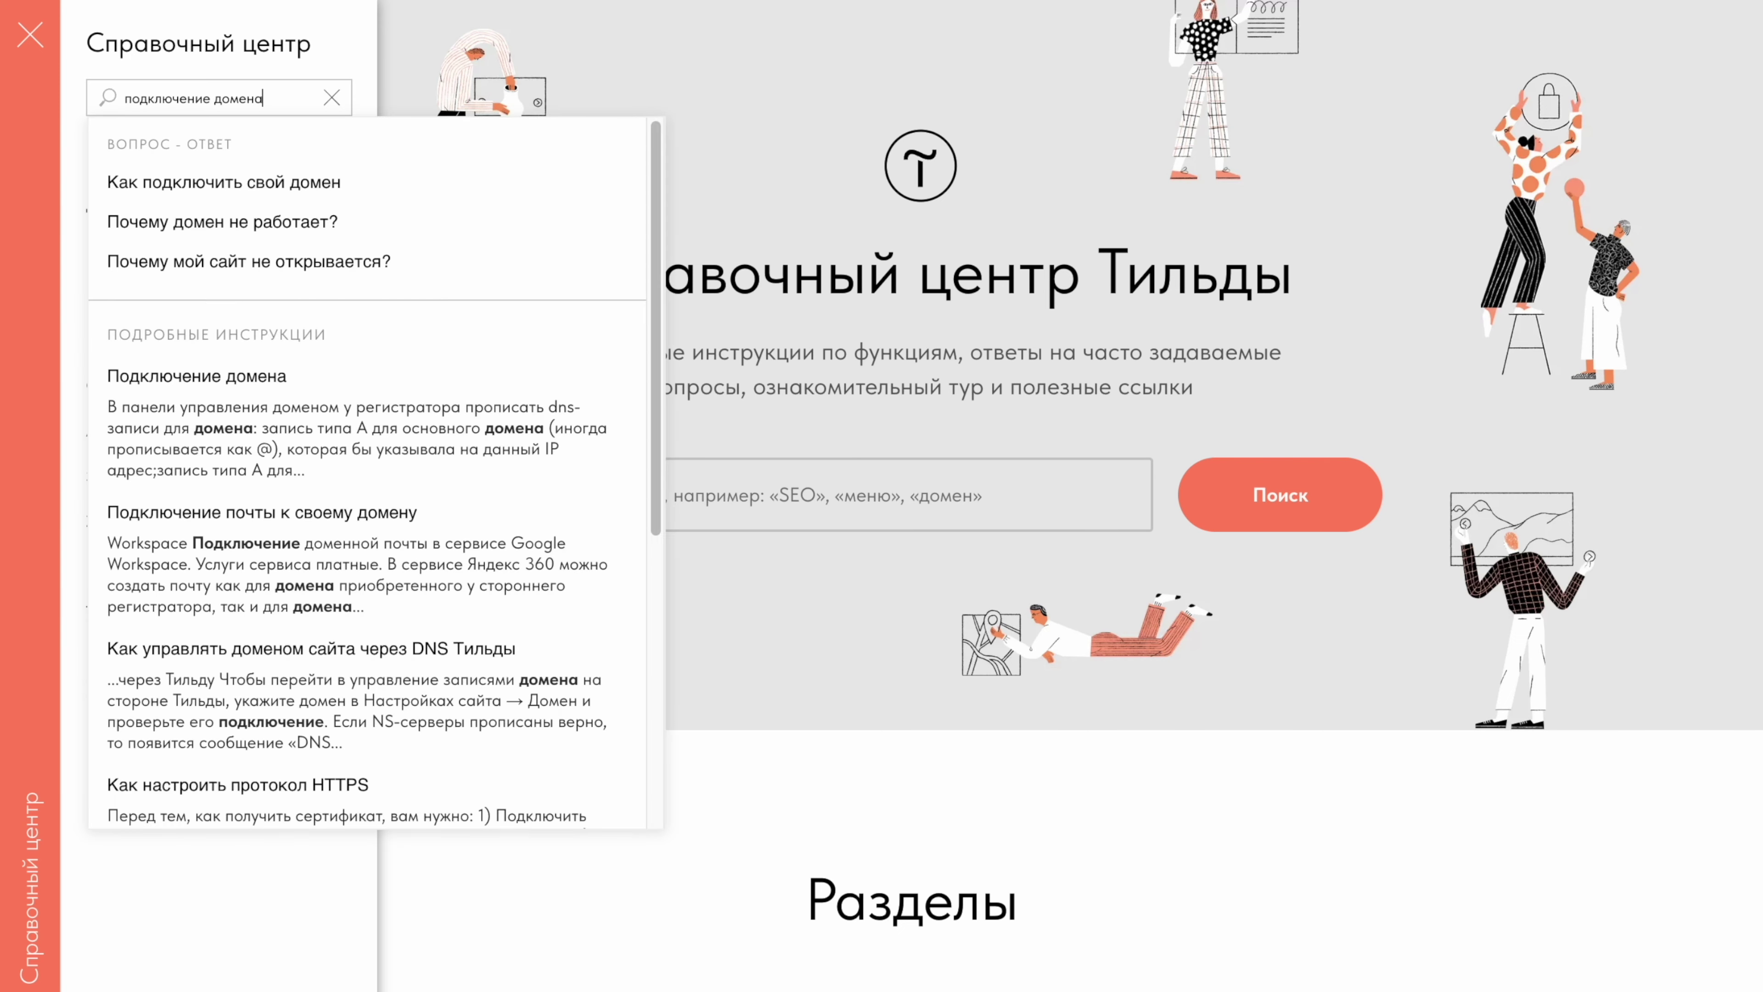
{"action": "left_click", "coordinate": [231, 417]}
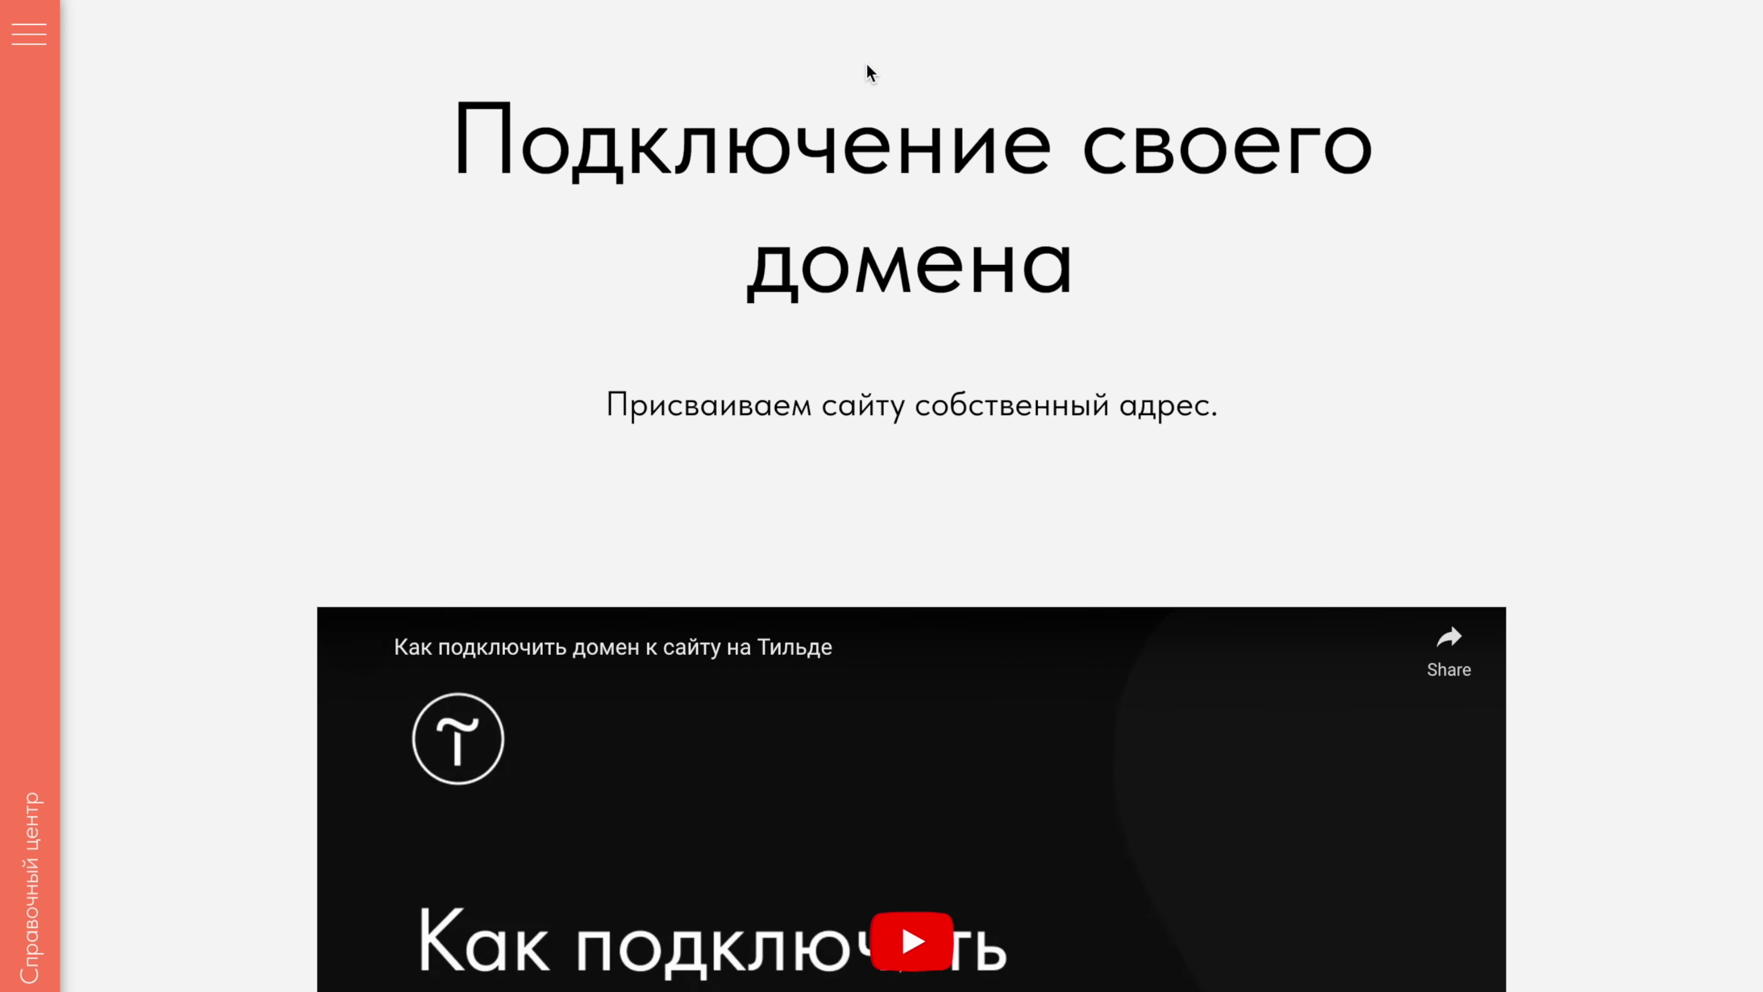
{"action": "scroll", "coordinate": [866, 63], "scroll_direction": "down", "scroll_amount": 5}
{"action": "scroll", "coordinate": [866, 62], "scroll_direction": "down", "scroll_amount": 10}
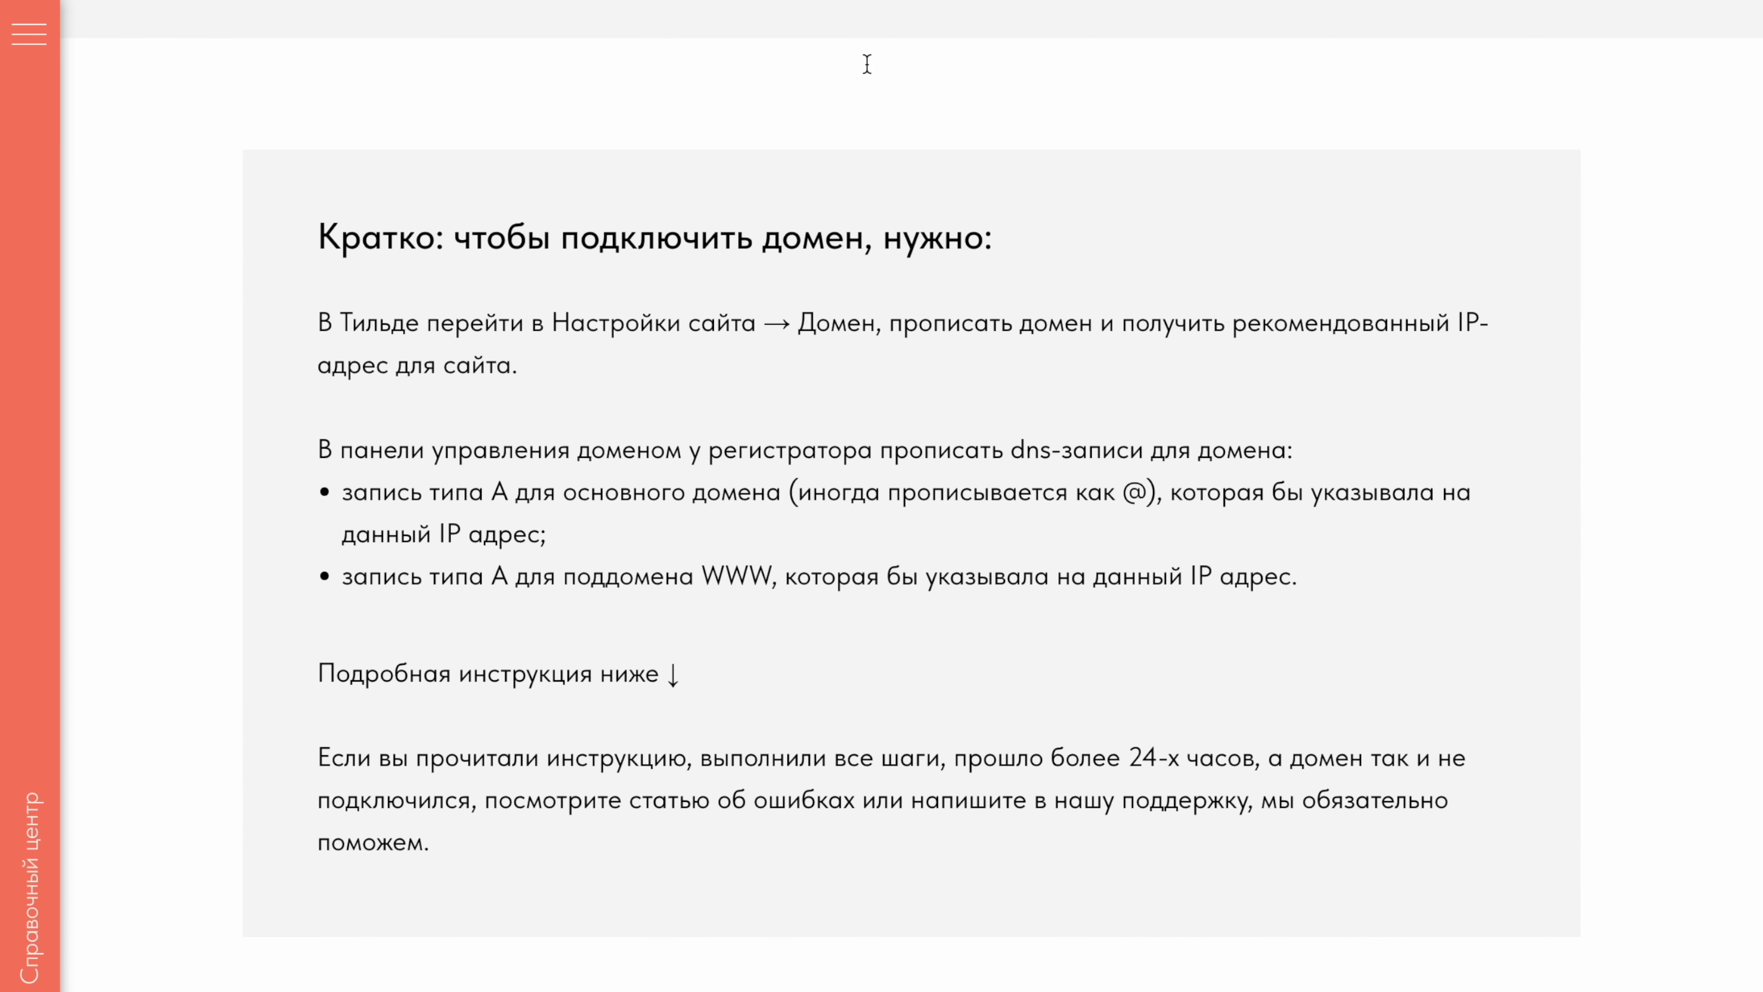